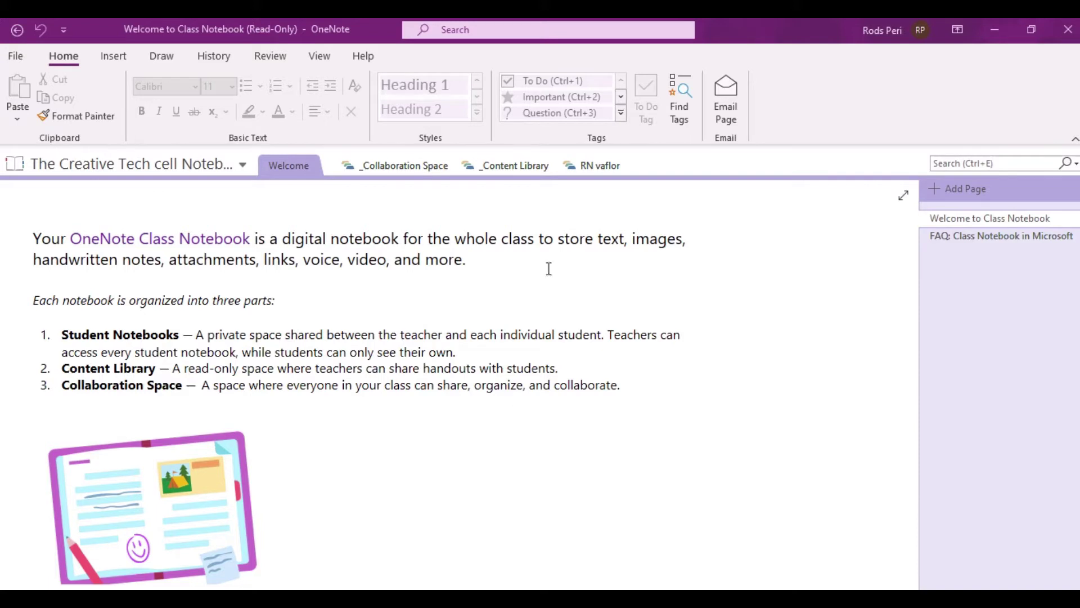
Open the student's section group in the class notebook and add a new section named Reflection
{"action": "left_click", "coordinate": [592, 164]}
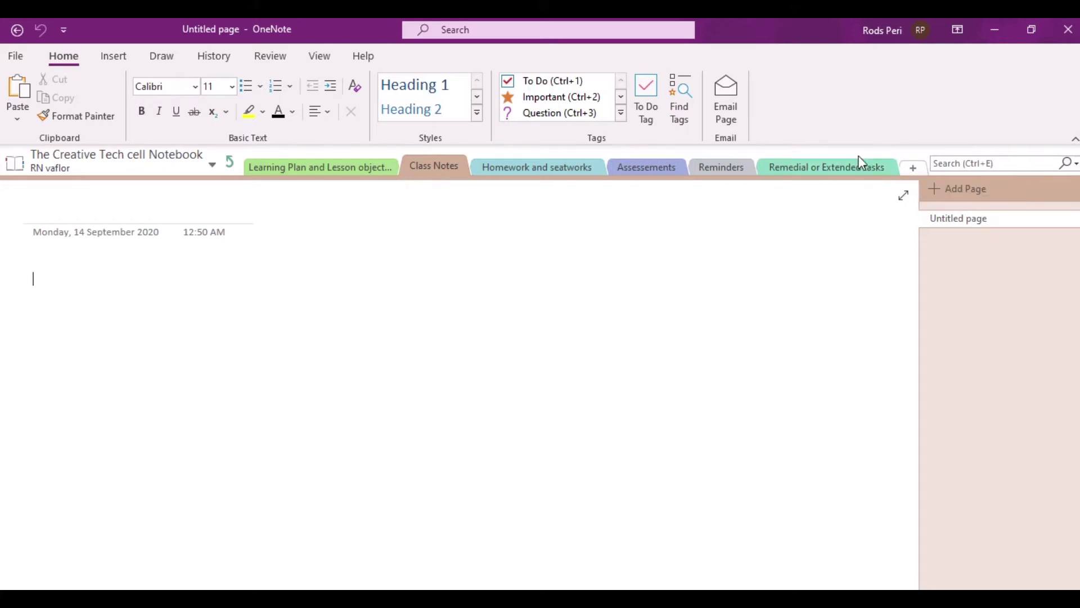
{"action": "left_click", "coordinate": [911, 171]}
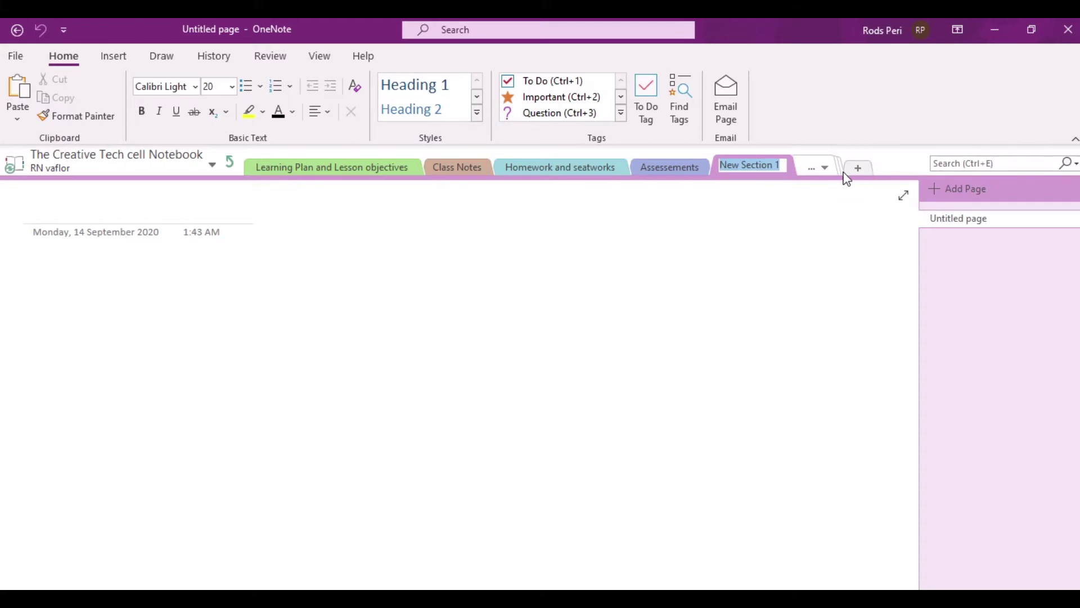
{"action": "key", "text": "Return"}
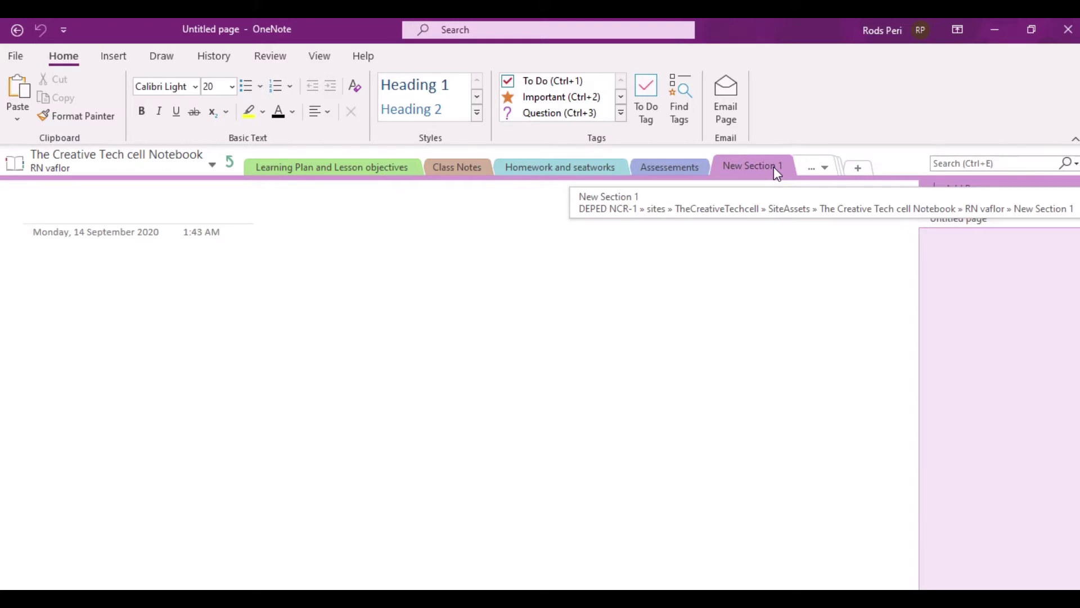
{"action": "double_click", "coordinate": [774, 167]}
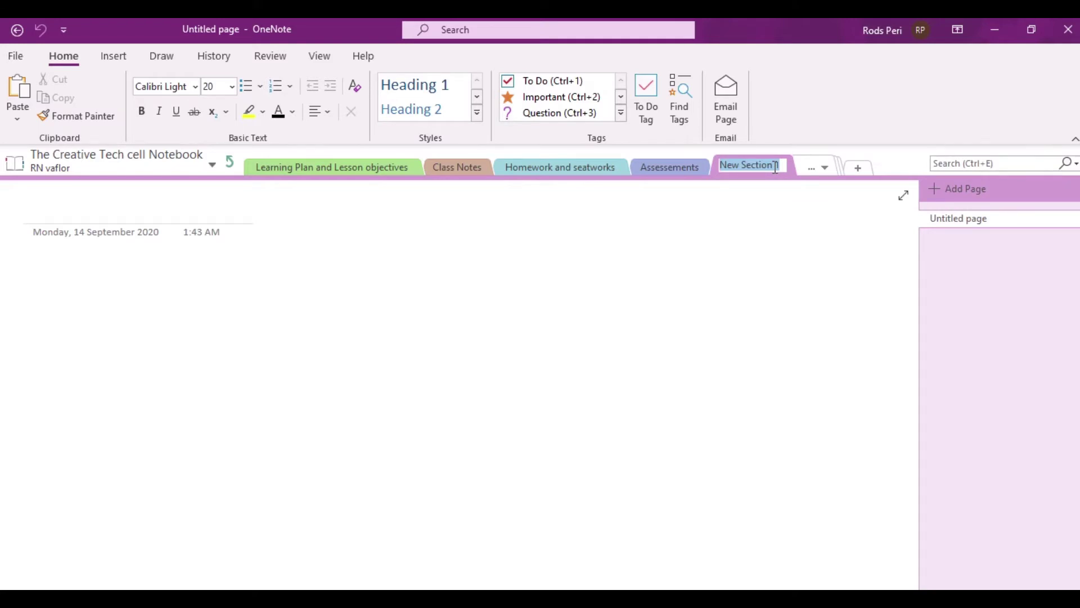
{"action": "type", "text": "Ref"}
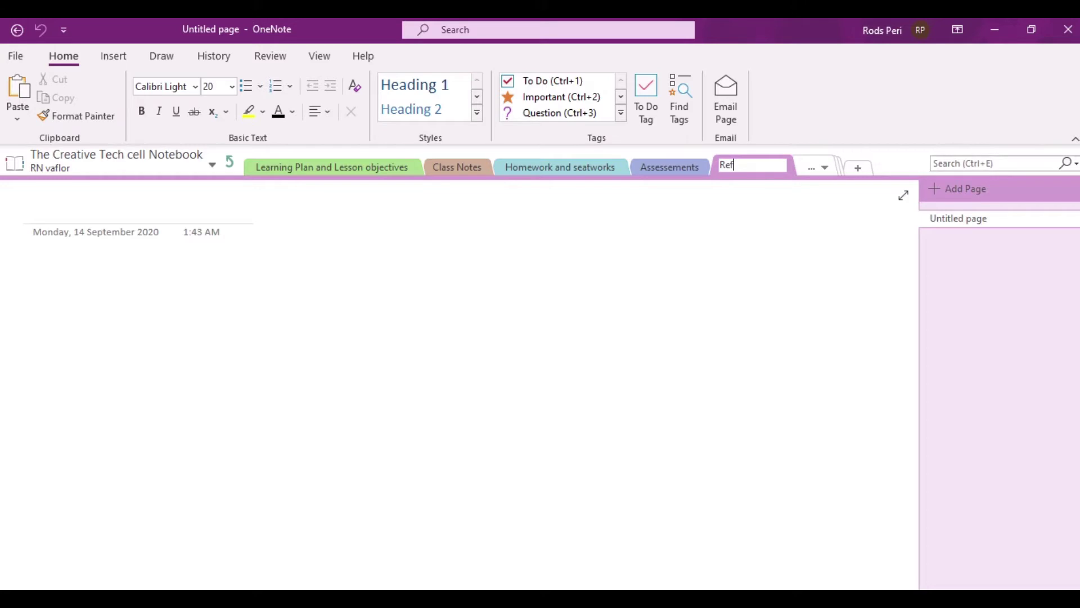
{"action": "type", "text": "lection"}
{"action": "key", "text": "Return"}
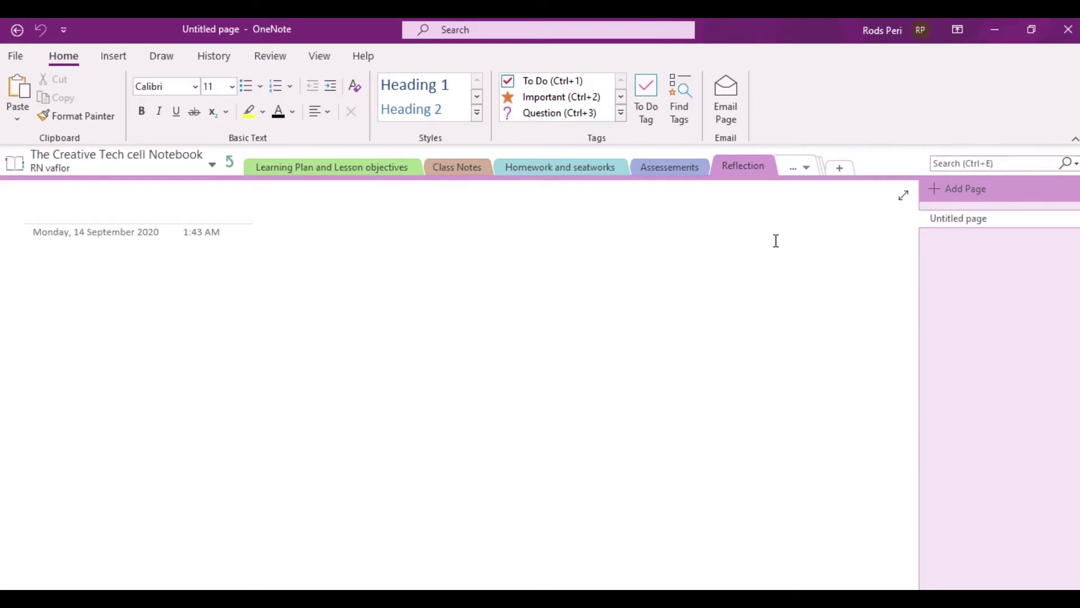
Change the colour of the Reflection section to Yellow
{"action": "right_click", "coordinate": [756, 166]}
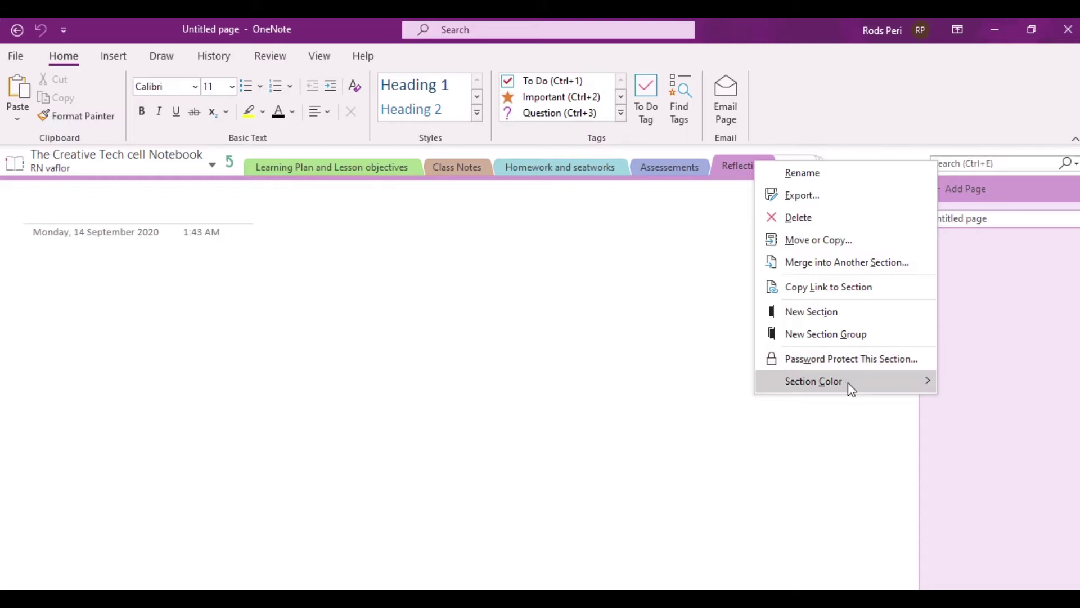
{"action": "mouse_move", "coordinate": [849, 382]}
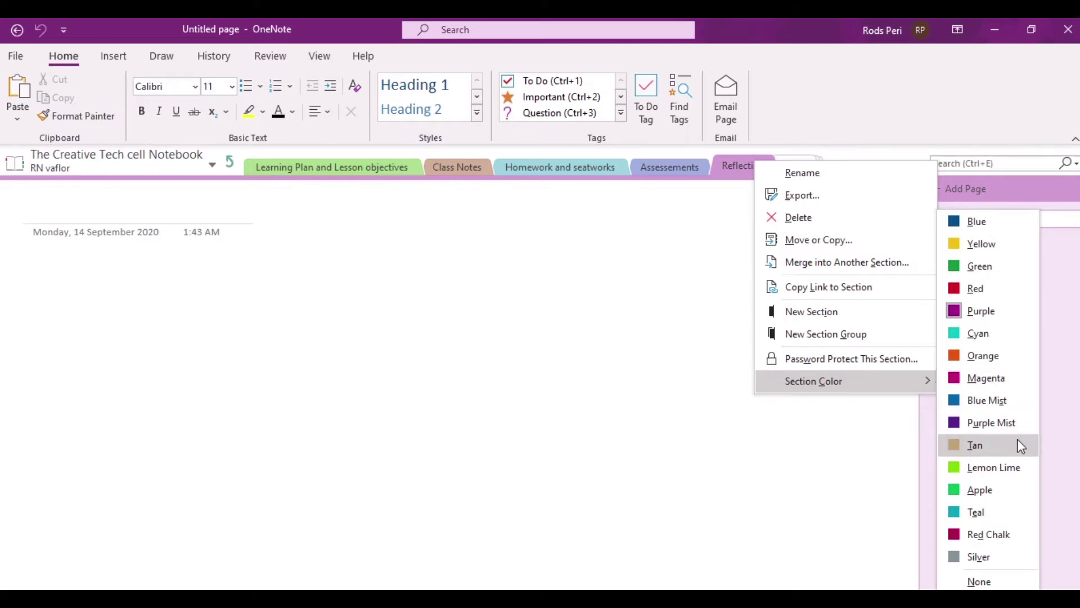
{"action": "left_click", "coordinate": [1005, 243]}
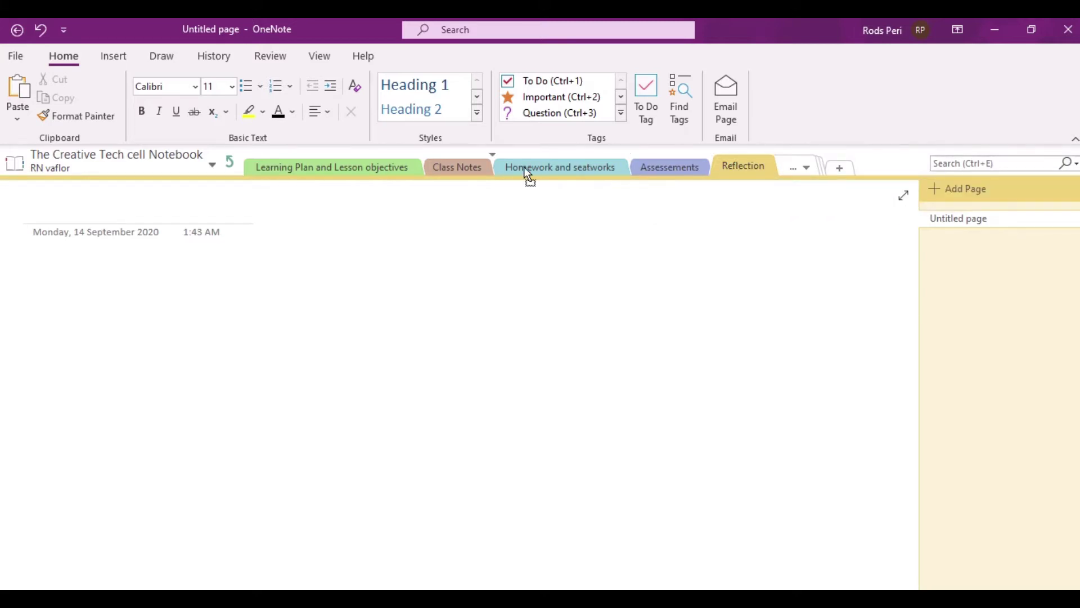
Move the Reflection section ahead of Learning Plan and Lesson objectives, and return it to the end of the section order
{"action": "left_click_drag", "start_coordinate": [335, 166], "coordinate": [327, 167]}
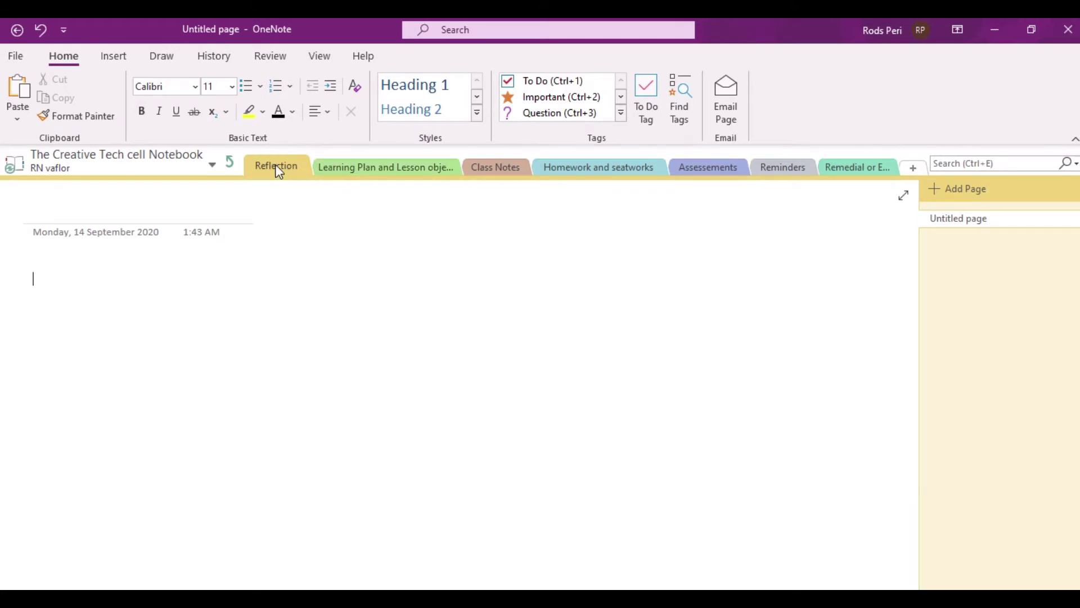
{"action": "mouse_move", "coordinate": [780, 163]}
{"action": "left_mouse_down"}
{"action": "mouse_move", "coordinate": [896, 164]}
{"action": "mouse_move", "coordinate": [882, 174]}
{"action": "left_mouse_up"}
{"action": "mouse_move", "coordinate": [781, 172]}
{"action": "left_mouse_down"}
{"action": "mouse_move", "coordinate": [812, 171]}
{"action": "mouse_move", "coordinate": [833, 212]}
{"action": "left_mouse_up"}
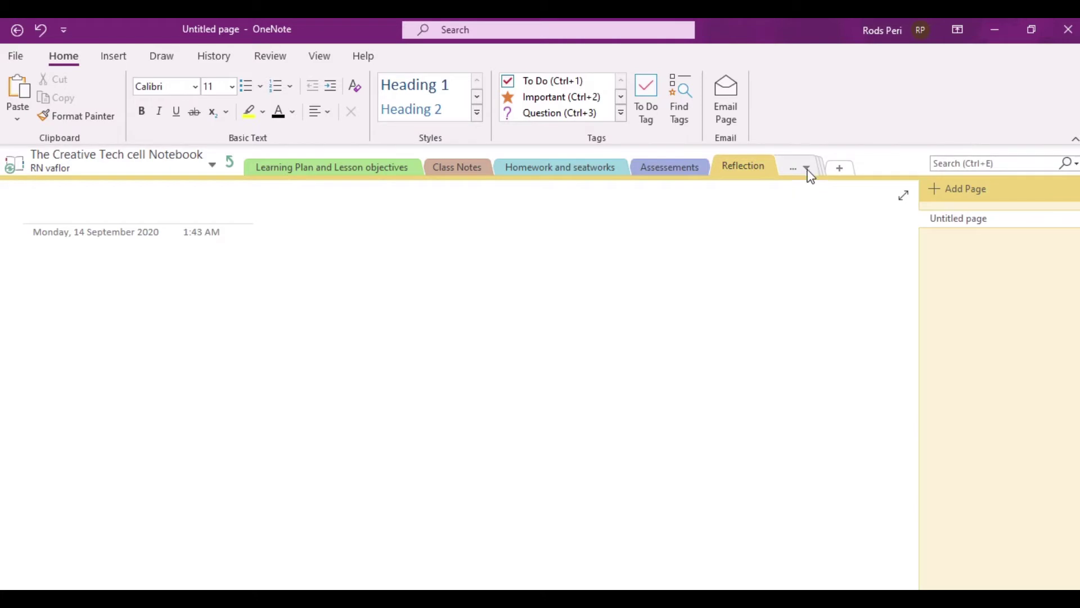
Check the list of overflow sections for the position of the Reflection section
{"action": "left_click", "coordinate": [808, 170]}
{"action": "left_click", "coordinate": [829, 212]}
{"action": "left_click", "coordinate": [806, 167]}
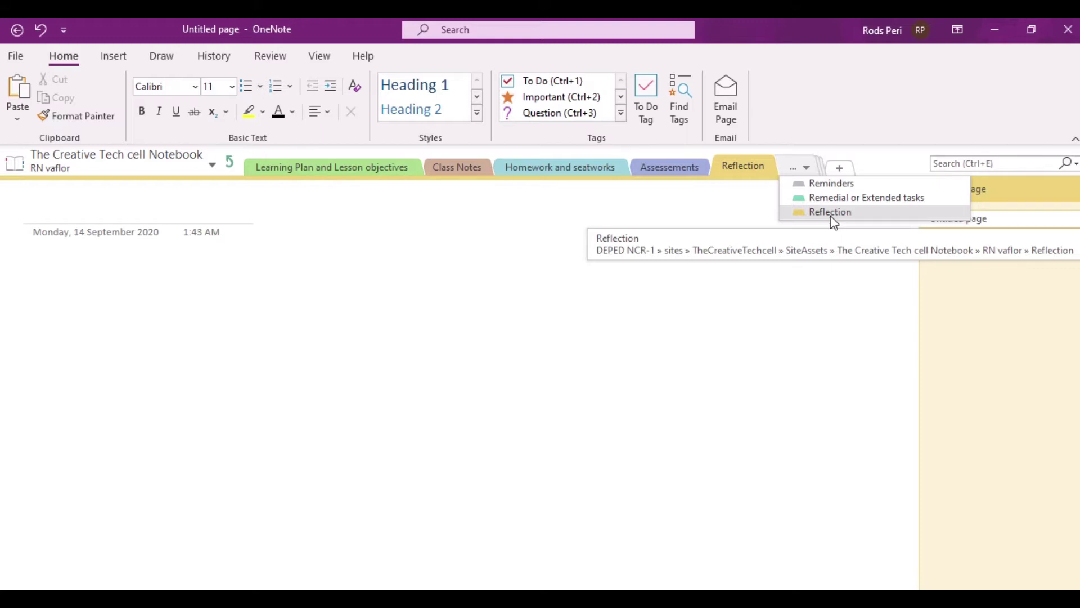
{"action": "left_click", "coordinate": [831, 317]}
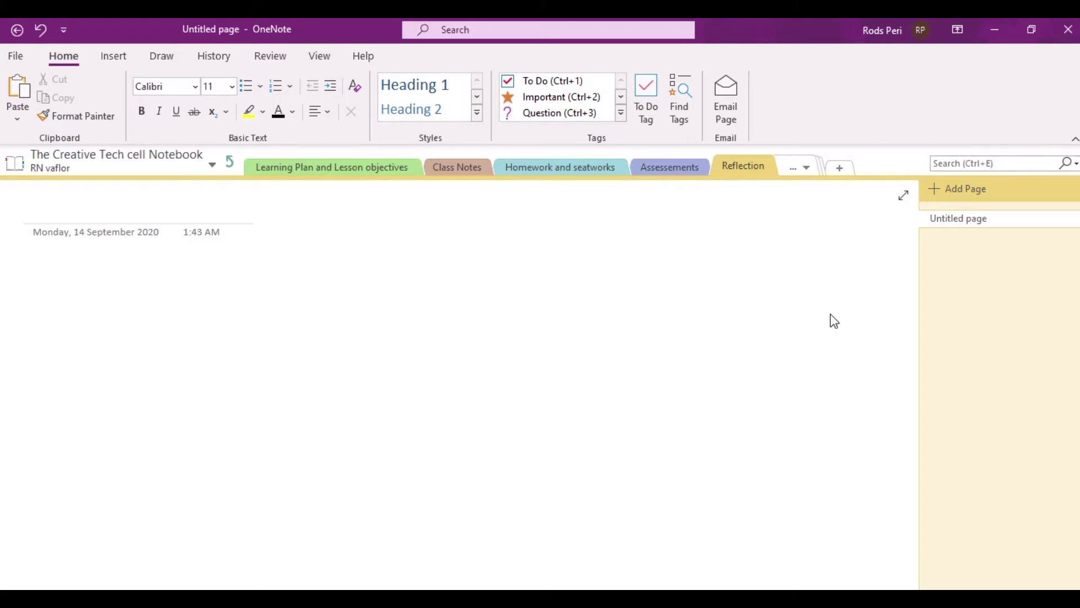
Open the Class Notes section and start editing the title of its untitled page
{"action": "left_click", "coordinate": [451, 178]}
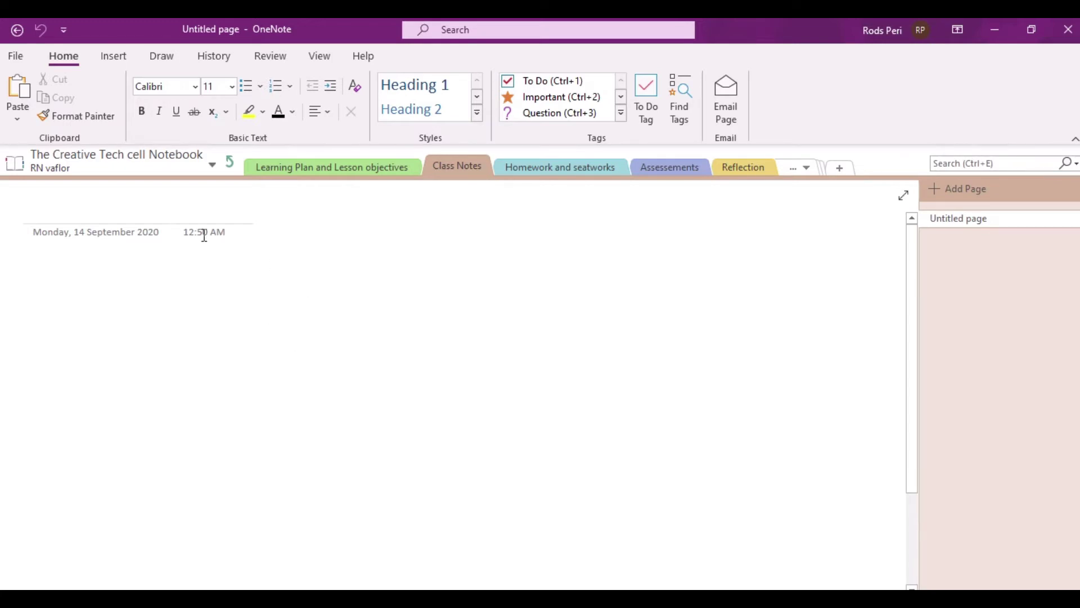
{"action": "left_click", "coordinate": [159, 207]}
{"action": "type", "text": "Motion alo"}
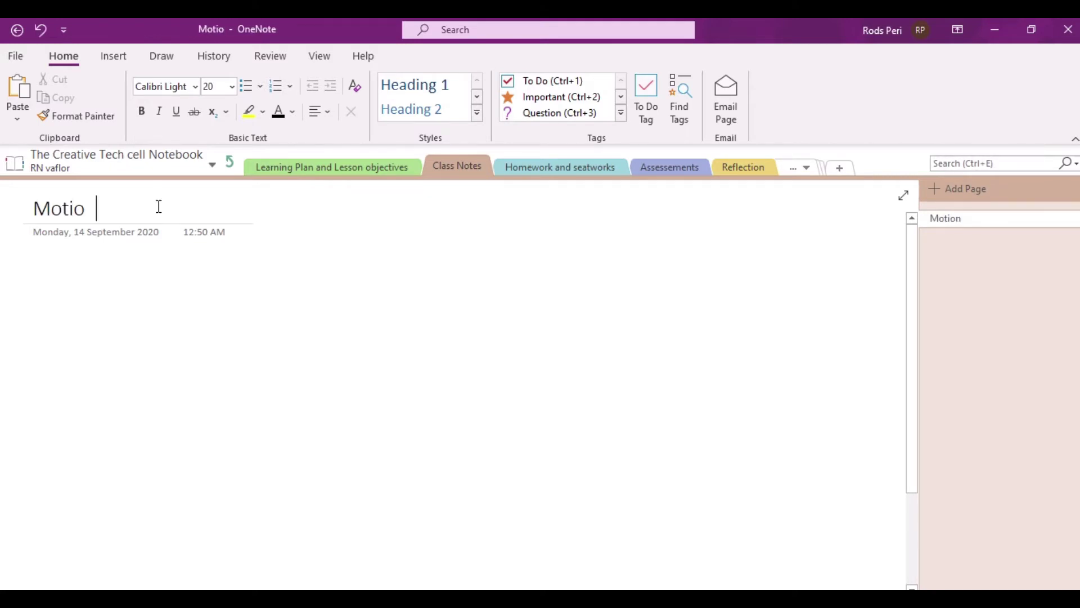
{"action": "key", "text": "BackSpace"}
{"action": "key", "text": "BackSpace"}
{"action": "key", "text": "BackSpace"}
{"action": "key", "text": "BackSpace"}
{"action": "key", "text": "BackSpace"}
{"action": "key", "text": "BackSpace"}
{"action": "key", "text": "BackSpace"}
{"action": "key", "text": "BackSpace"}
{"action": "key", "text": "BackSpace"}
{"action": "key", "text": "BackSpace"}
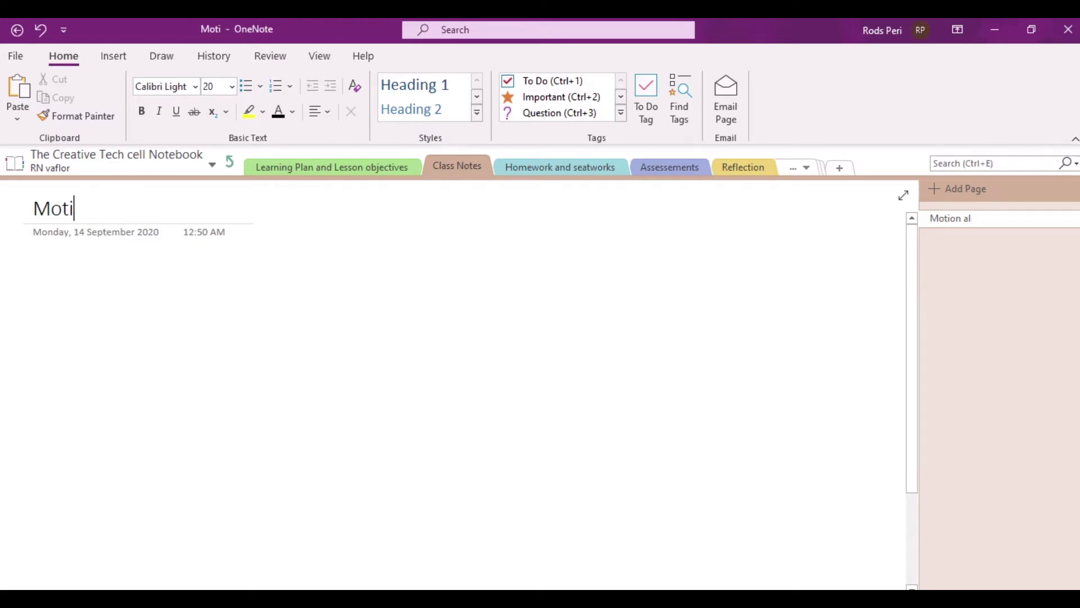
Title the first Class Notes page "Describing Motion"
{"action": "type", "text": "Describig"}
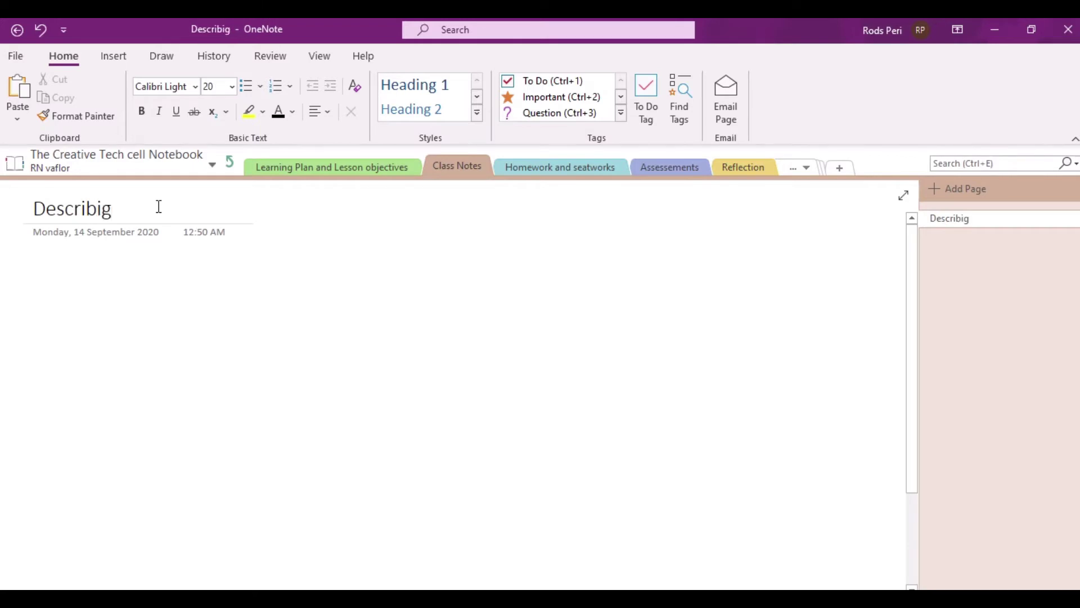
{"action": "key", "text": "BackSpace"}
{"action": "type", "text": "ng Motion"}
{"action": "key", "text": "Return"}
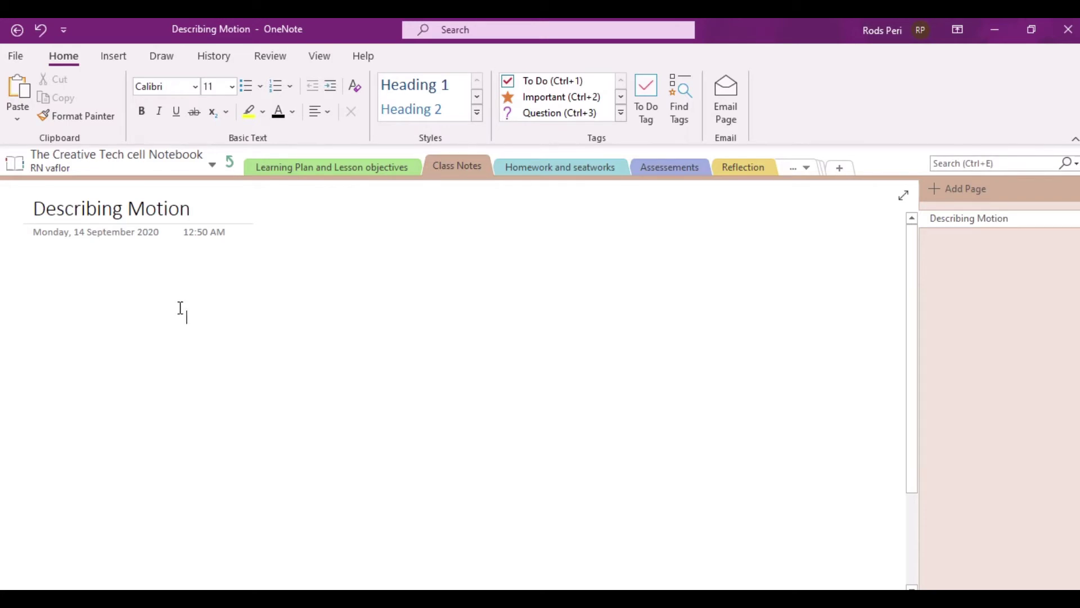
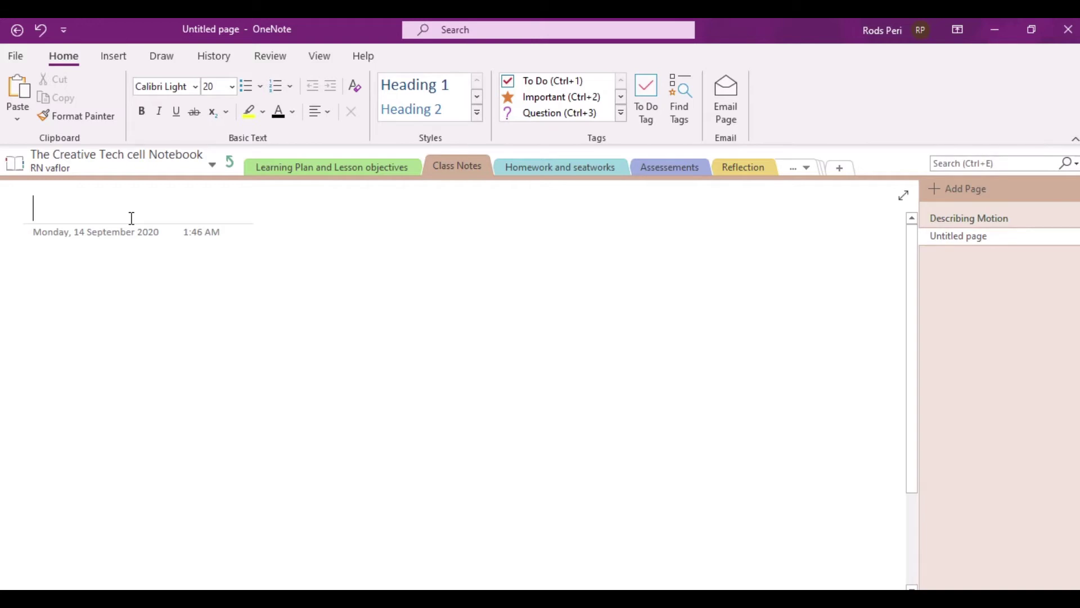
Title the new untitled page in Class Notes "Speed vs velocity"
{"action": "type", "text": "Speed"}
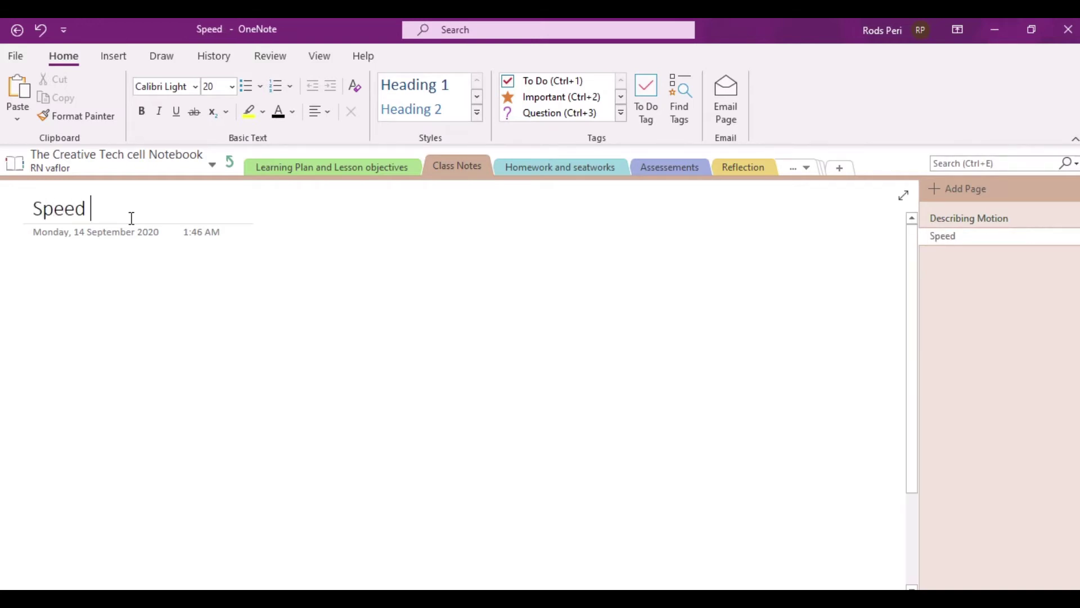
{"action": "type", "text": " vs"}
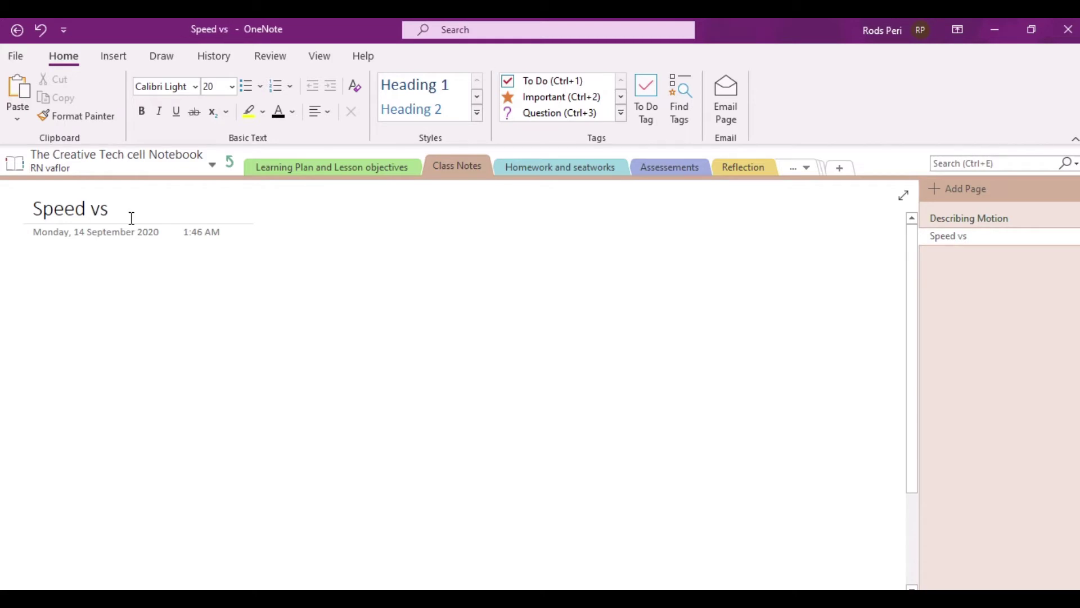
{"action": "type", "text": " velocity"}
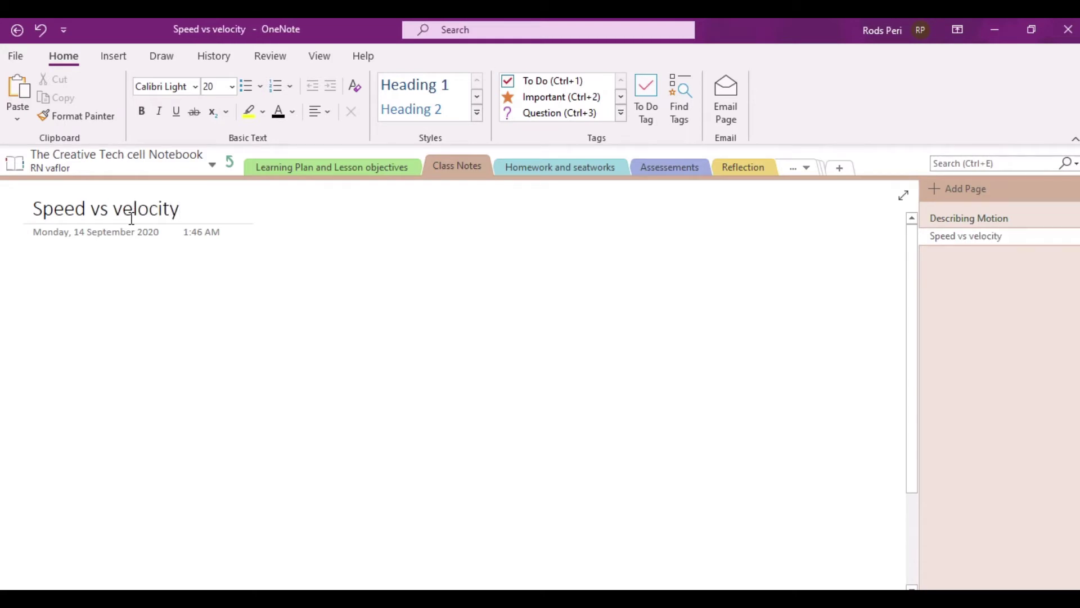
{"action": "left_click", "coordinate": [224, 298]}
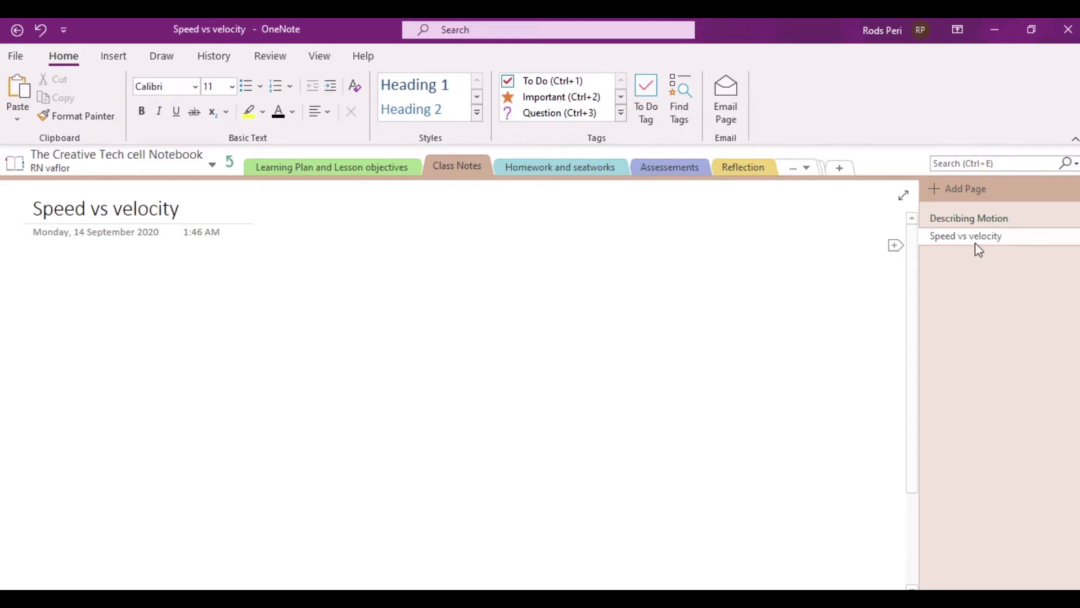
Add another page to the Class Notes section and title it "Distance vs Displacement"
{"action": "left_click", "coordinate": [958, 185]}
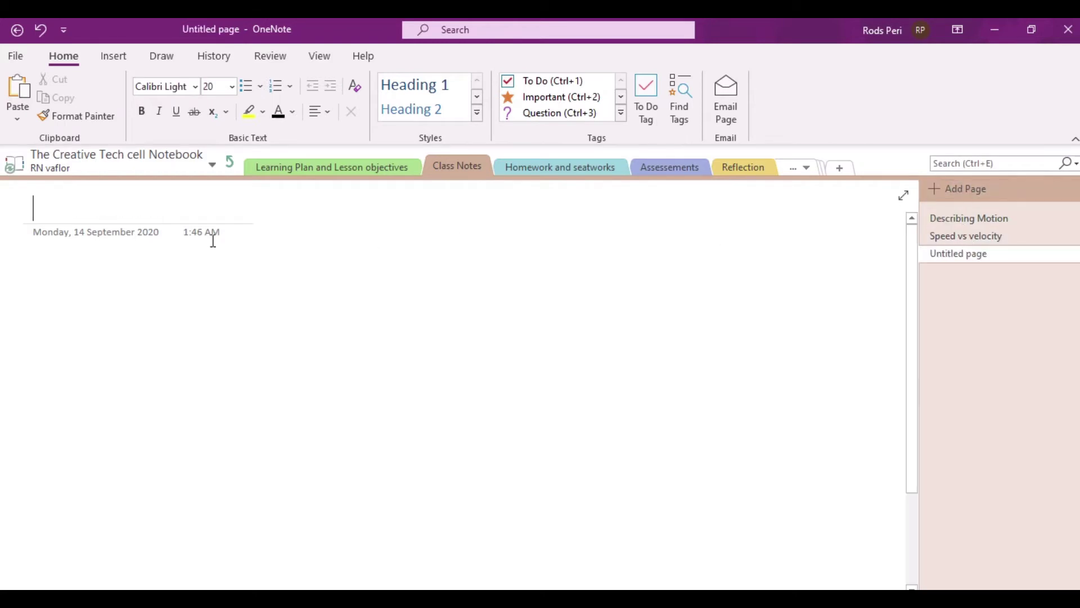
{"action": "type", "text": "distancer"}
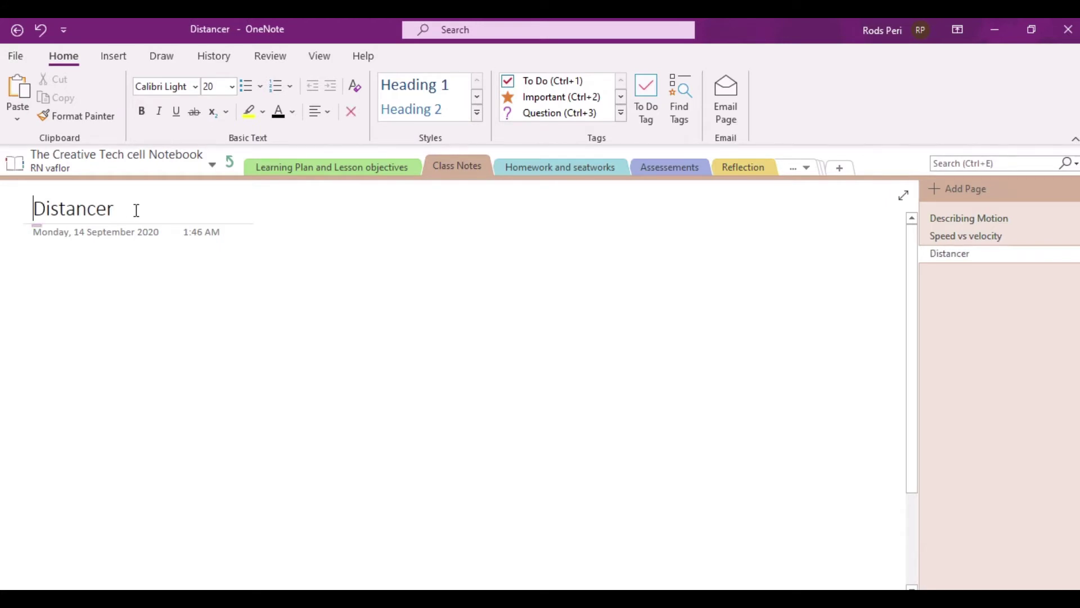
{"action": "key", "text": "BackSpace"}
{"action": "key", "text": "BackSpace"}
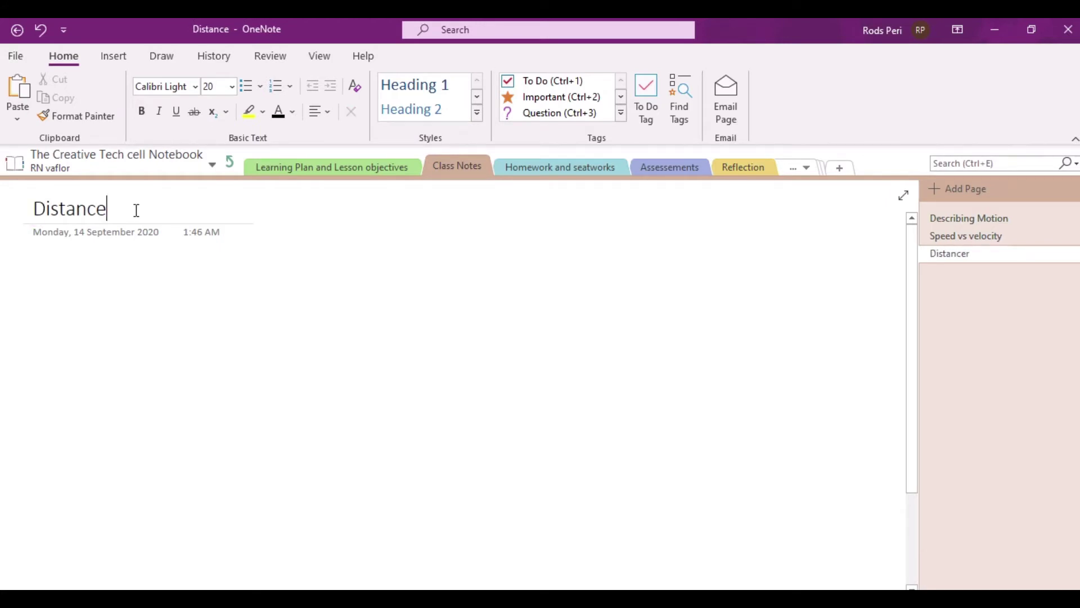
{"action": "type", "text": "vs Diusp"}
{"action": "key", "text": "BackSpace"}
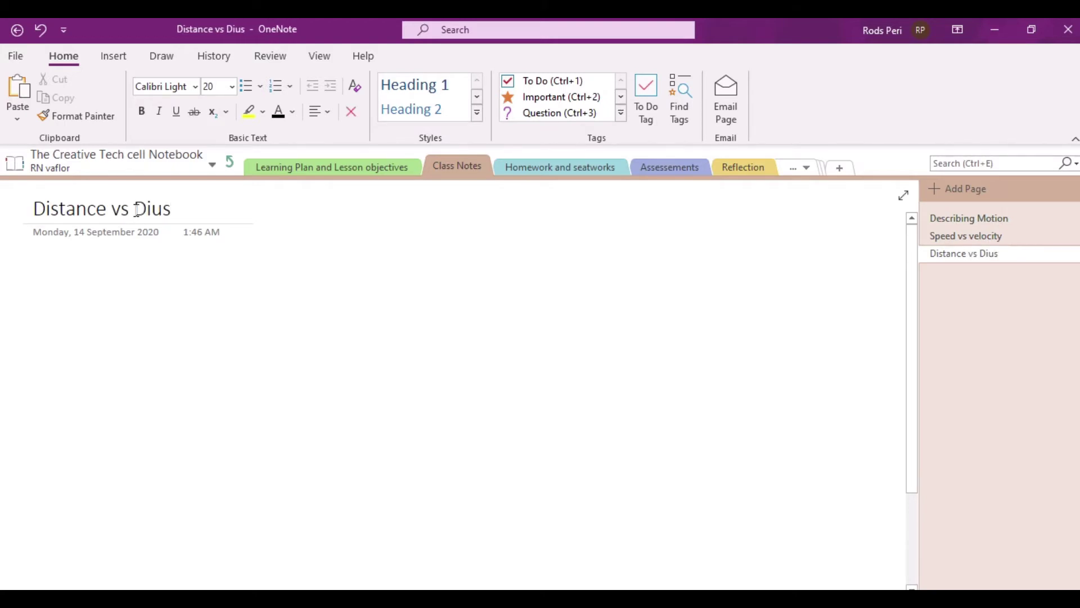
{"action": "left_click", "coordinate": [201, 203]}
{"action": "key", "text": "BackSpace"}
{"action": "key", "text": "BackSpace"}
{"action": "key", "text": "BackSpace"}
{"action": "type", "text": "isplacement"}
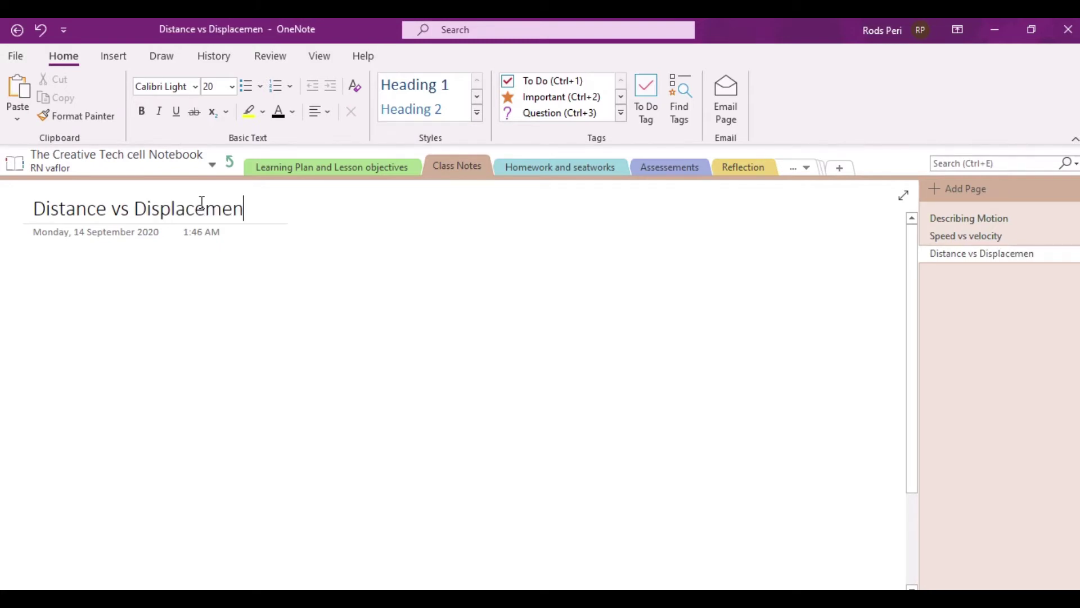
{"action": "left_click", "coordinate": [191, 279]}
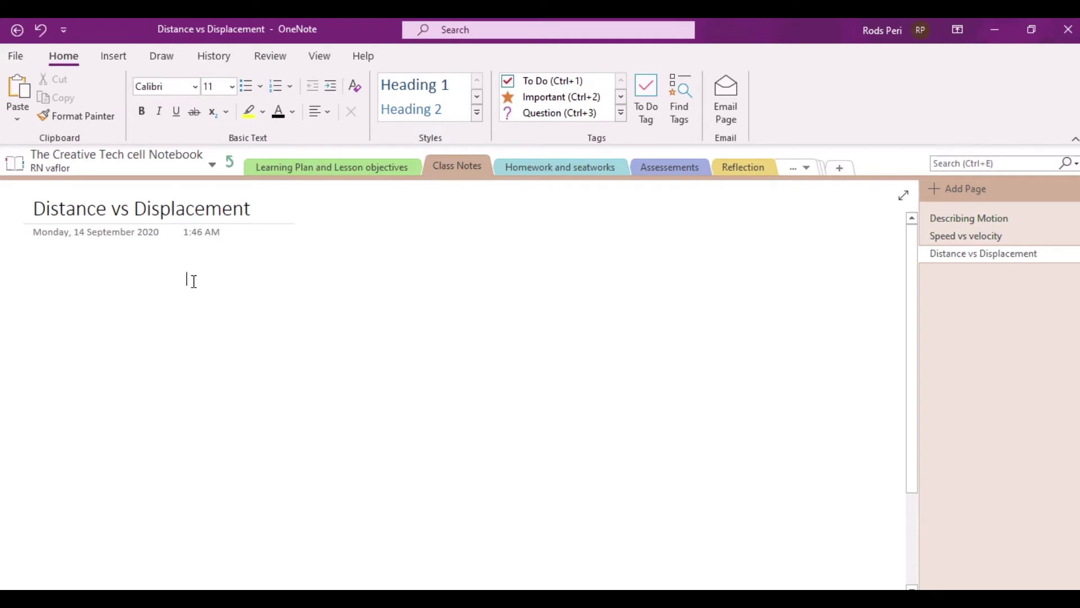
Look through the Describing Motion, Speed vs velocity and Distance vs Displacement pages in turn
{"action": "left_click", "coordinate": [967, 218]}
{"action": "left_click", "coordinate": [966, 236]}
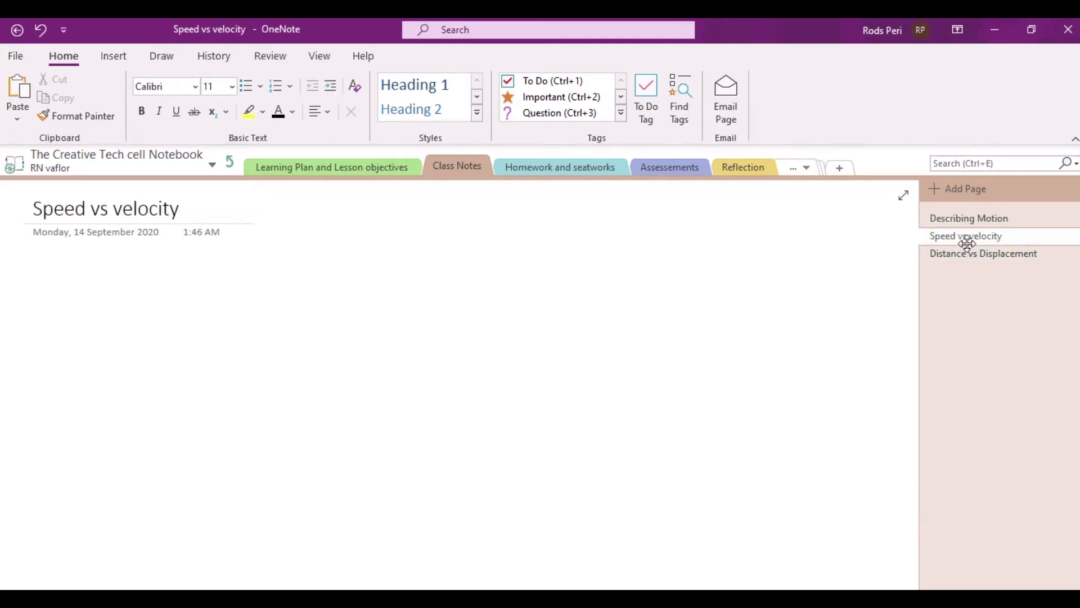
{"action": "left_click", "coordinate": [965, 221]}
{"action": "left_click", "coordinate": [964, 253]}
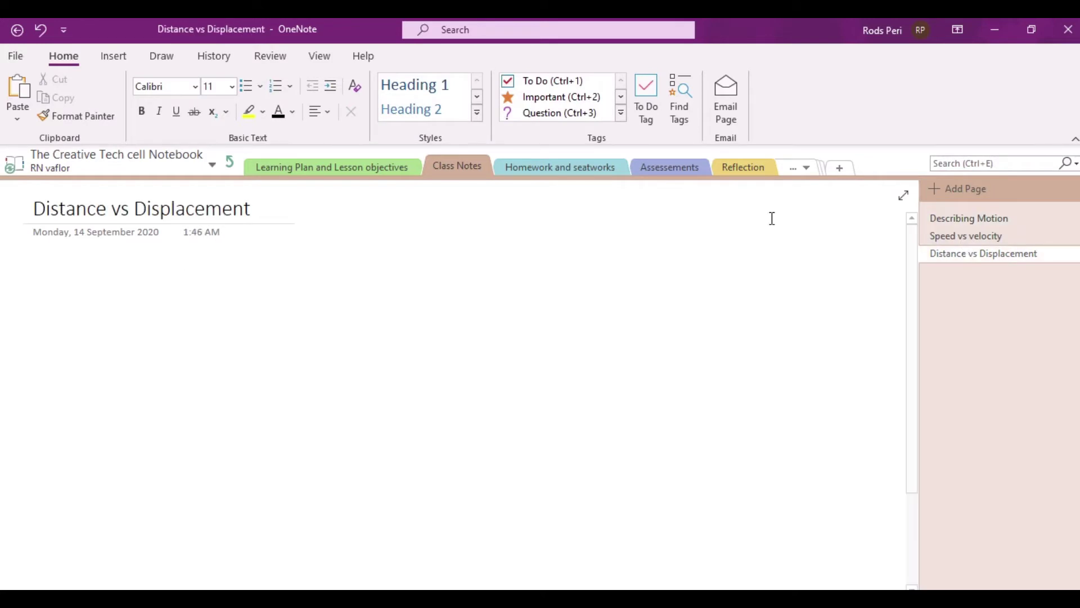
{"action": "left_click", "coordinate": [1017, 220]}
{"action": "left_click", "coordinate": [1002, 236]}
{"action": "left_click", "coordinate": [1000, 256]}
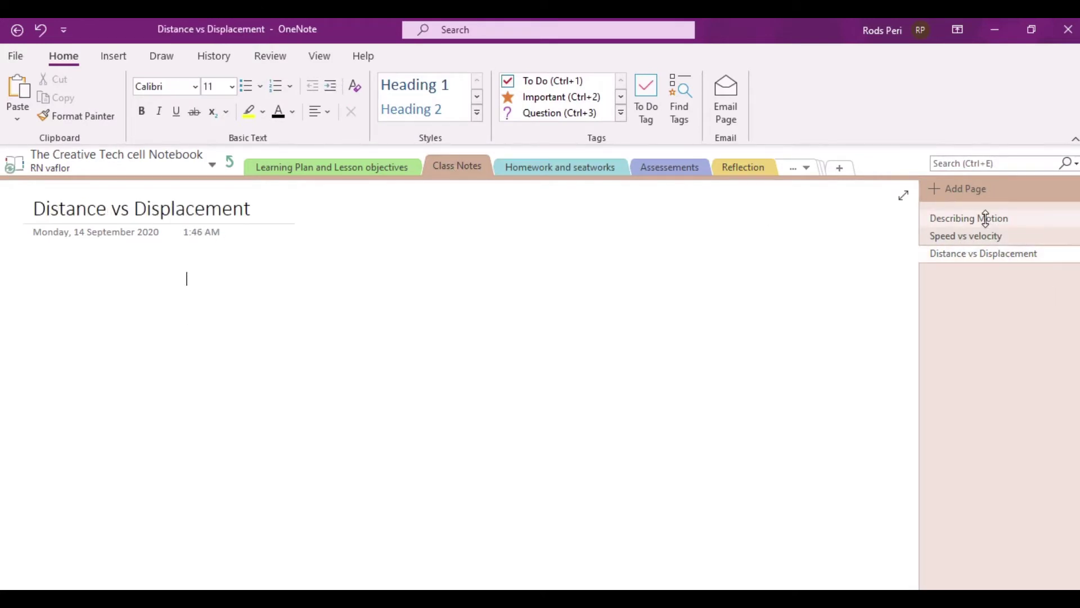
Open the Describing Motion page and review the management options available for it
{"action": "left_click", "coordinate": [988, 221]}
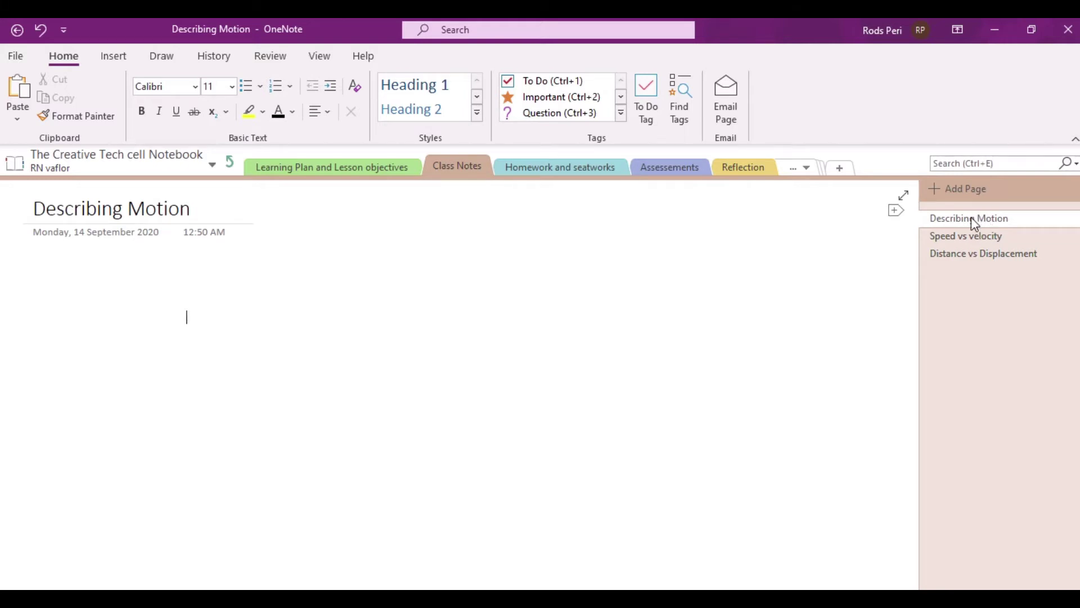
{"action": "right_click", "coordinate": [974, 224]}
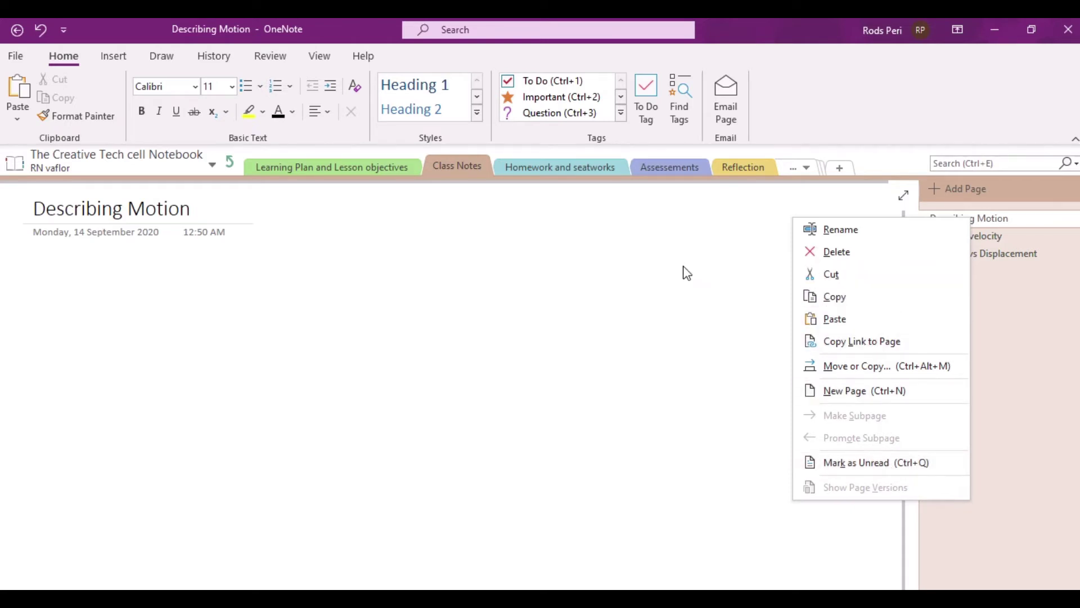
{"action": "left_click", "coordinate": [639, 303]}
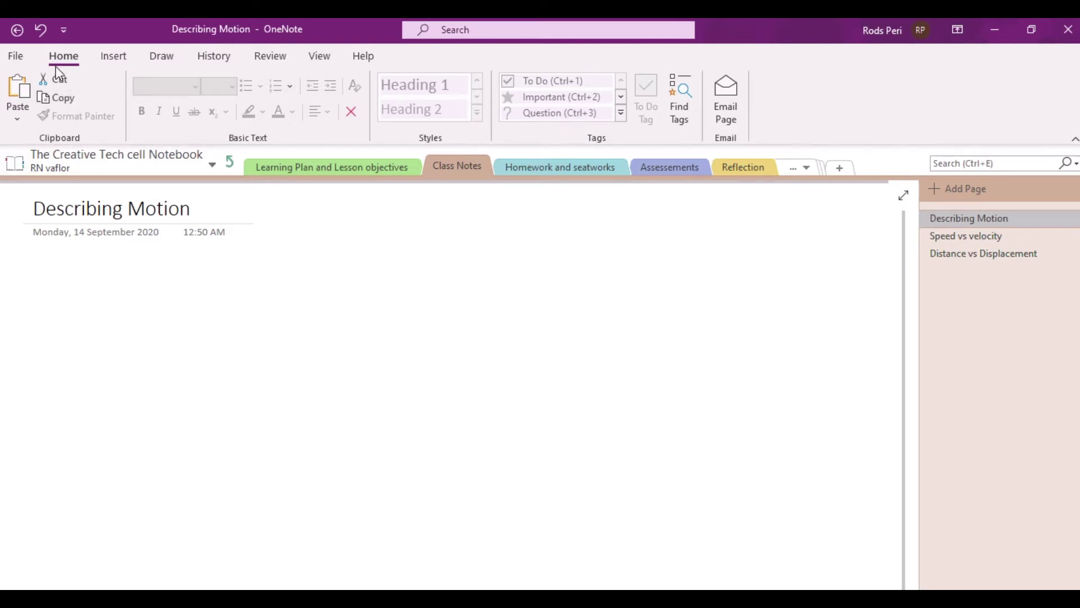
Format the Describing Motion page title as bold, italic and underlined
{"action": "left_click", "coordinate": [123, 274]}
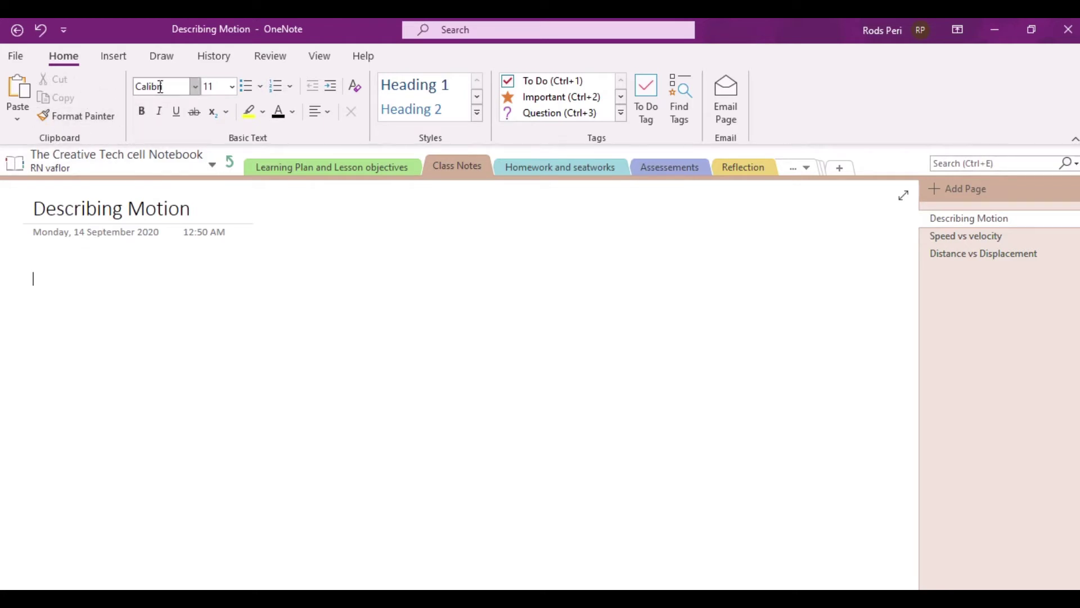
{"action": "left_click", "coordinate": [190, 206]}
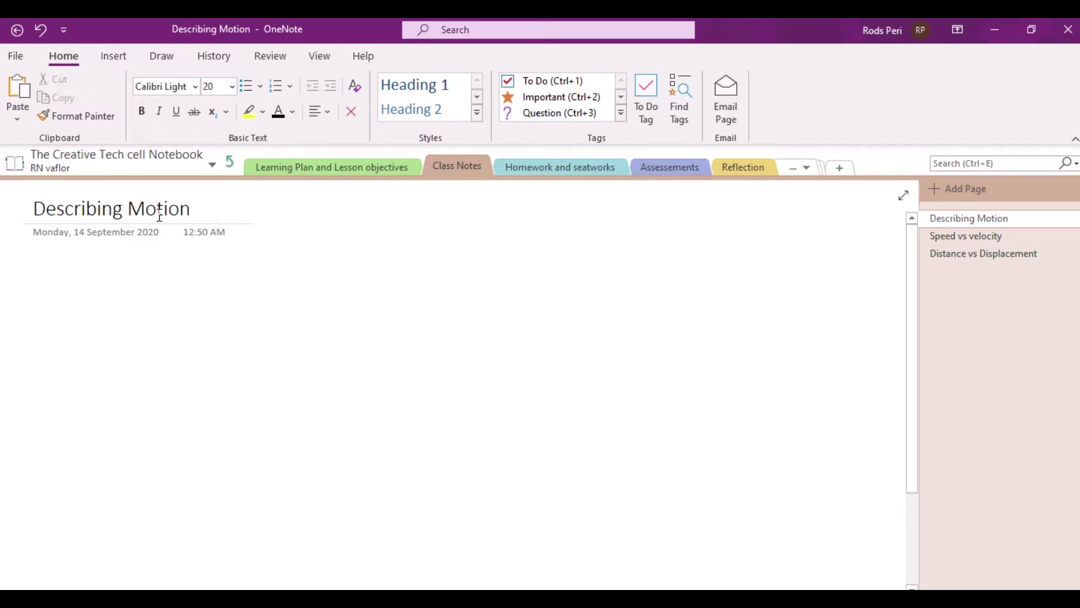
{"action": "left_click_drag", "start_coordinate": [192, 205], "coordinate": [31, 201]}
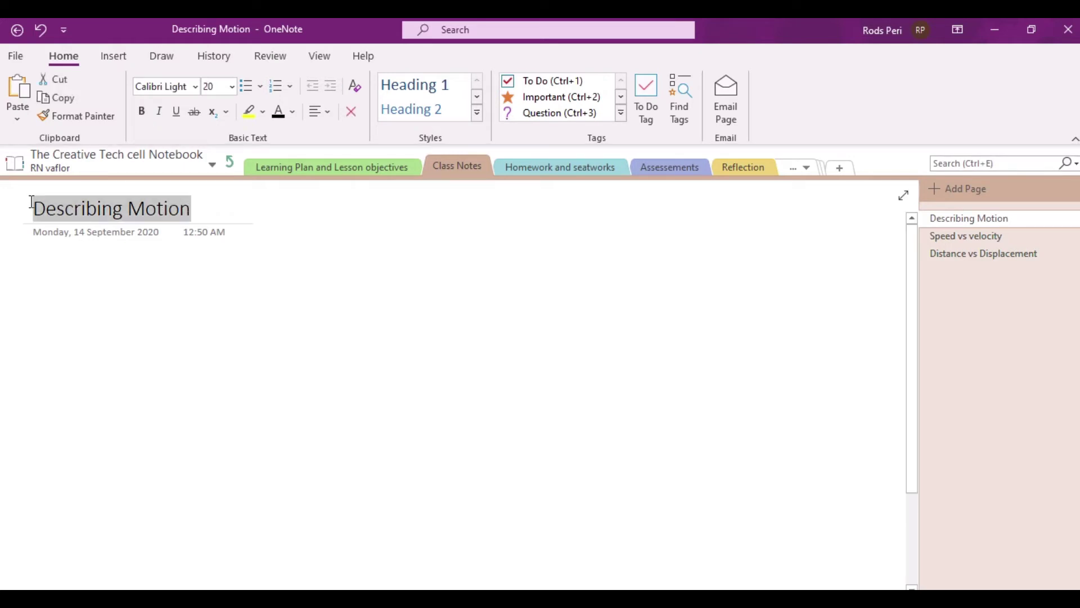
{"action": "left_click", "coordinate": [147, 112]}
{"action": "left_click", "coordinate": [157, 111]}
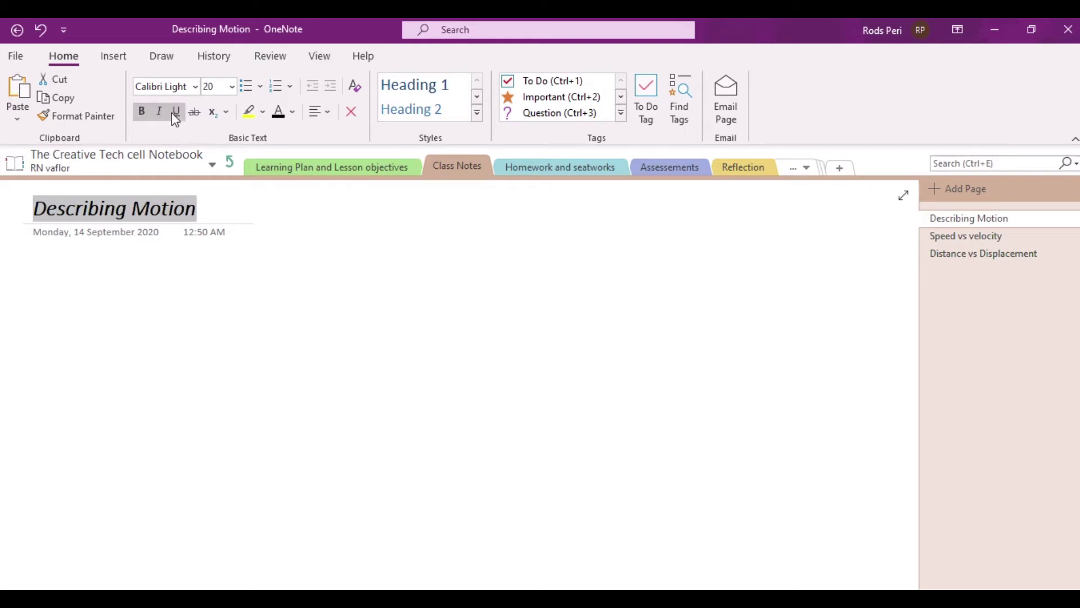
{"action": "left_click", "coordinate": [175, 112]}
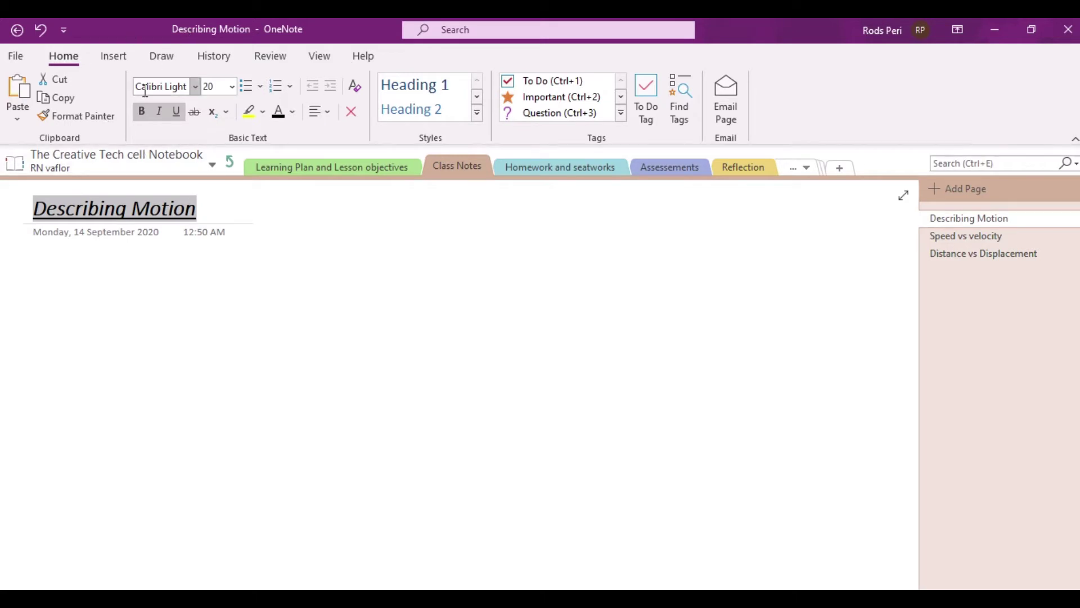
Add a note tagged Important below the page title, reading "Motion is relative"
{"action": "left_click", "coordinate": [151, 274]}
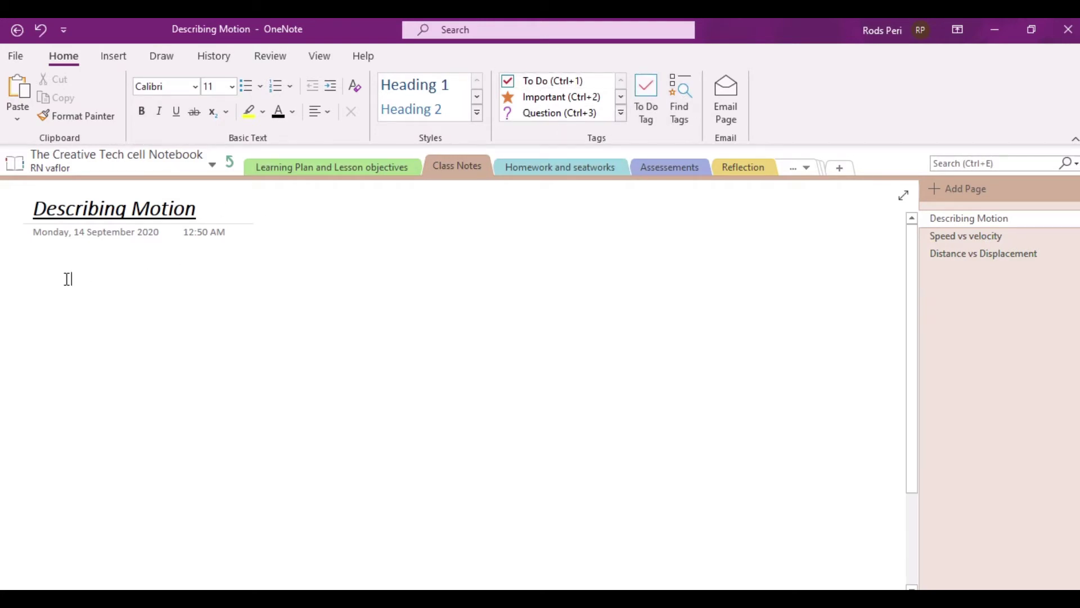
{"action": "left_click", "coordinate": [622, 114]}
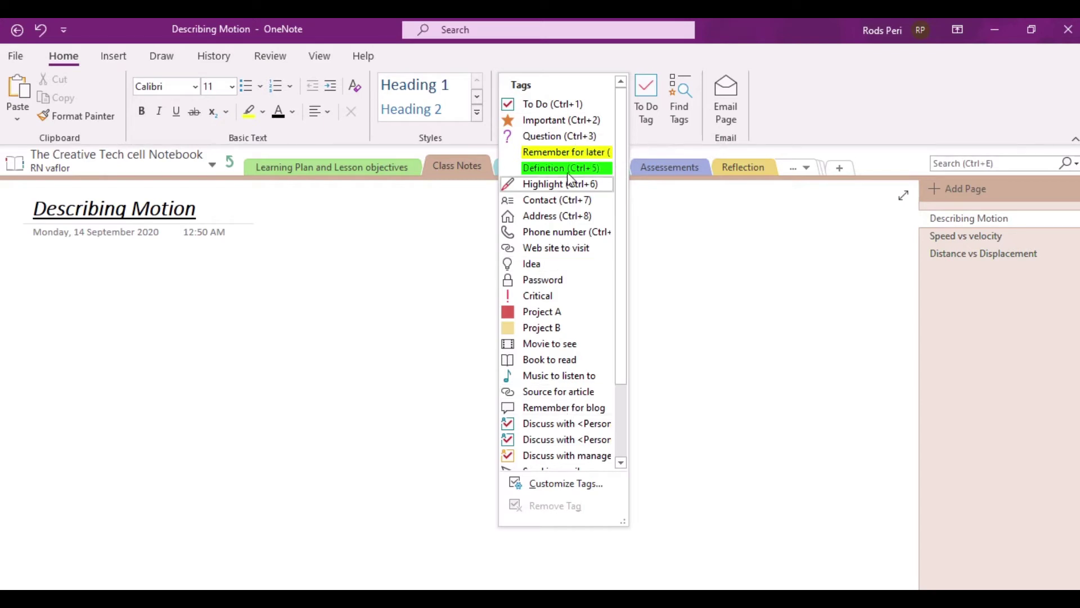
{"action": "left_click", "coordinate": [563, 120]}
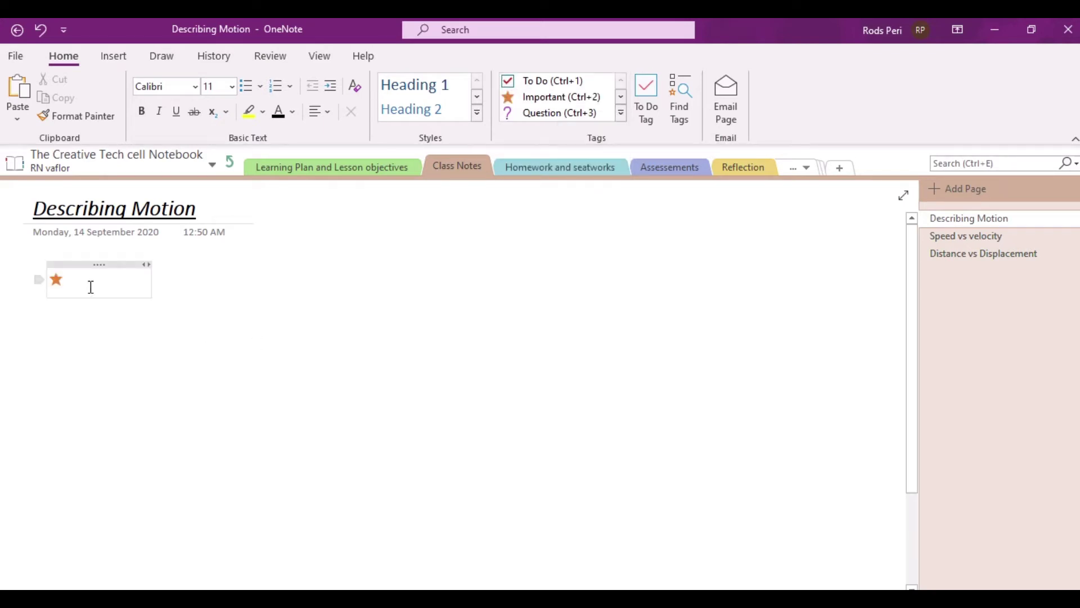
{"action": "type", "text": "mot"}
{"action": "type", "text": "is relative"}
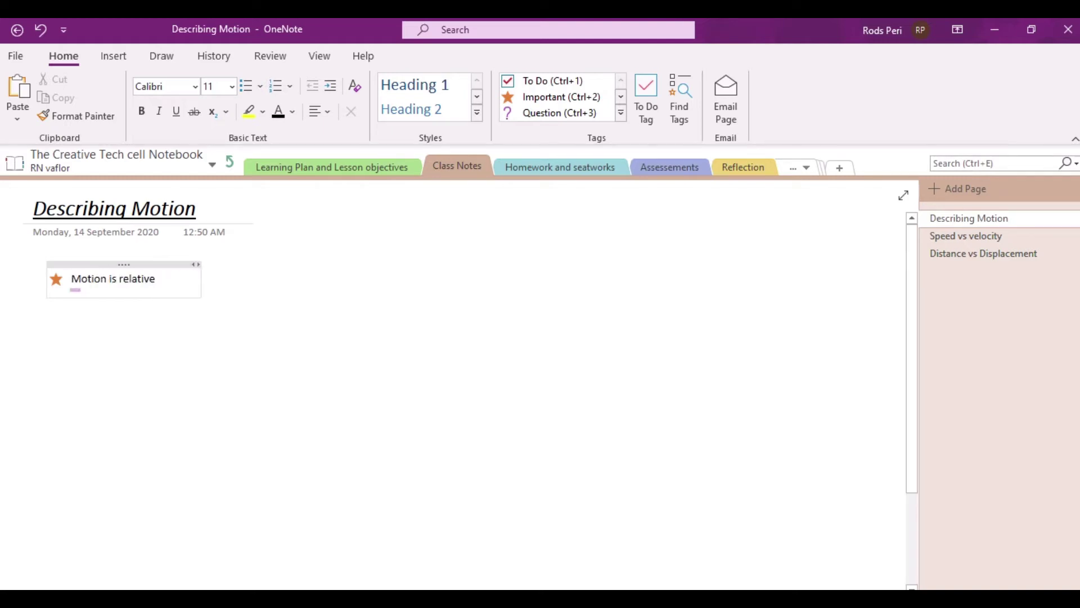
Revert the automatic capitalization so the Important note starts with lowercase "motion"
{"action": "left_click", "coordinate": [119, 327]}
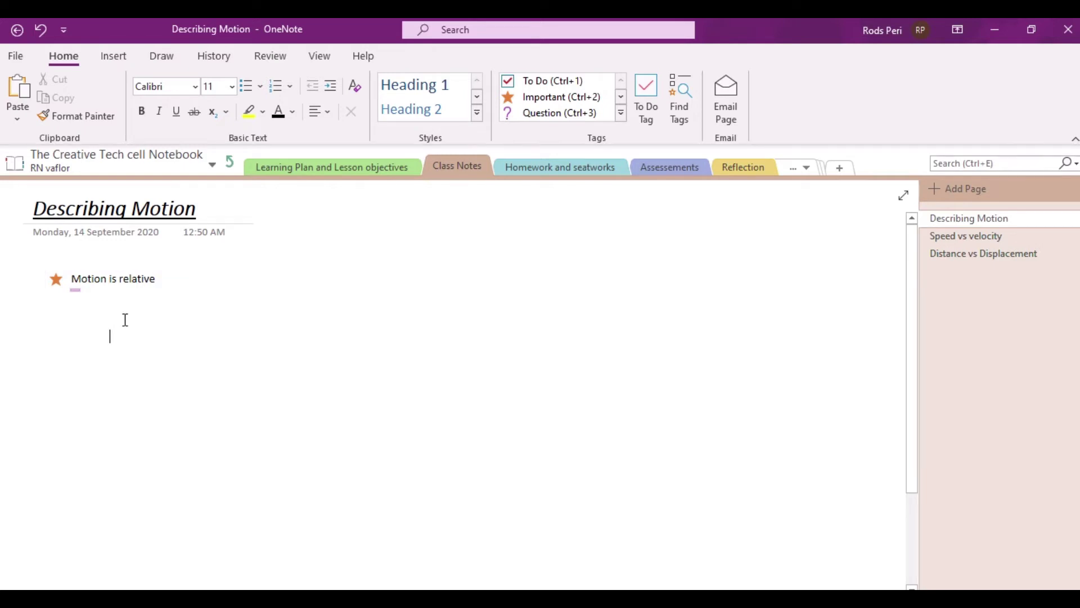
{"action": "left_click", "coordinate": [92, 297]}
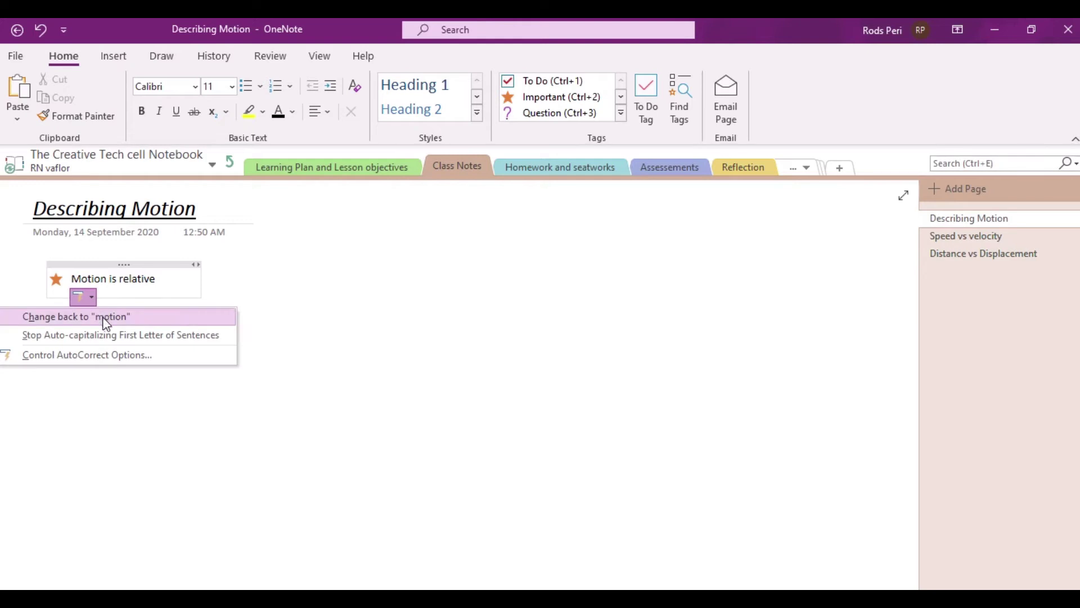
{"action": "left_click", "coordinate": [100, 316]}
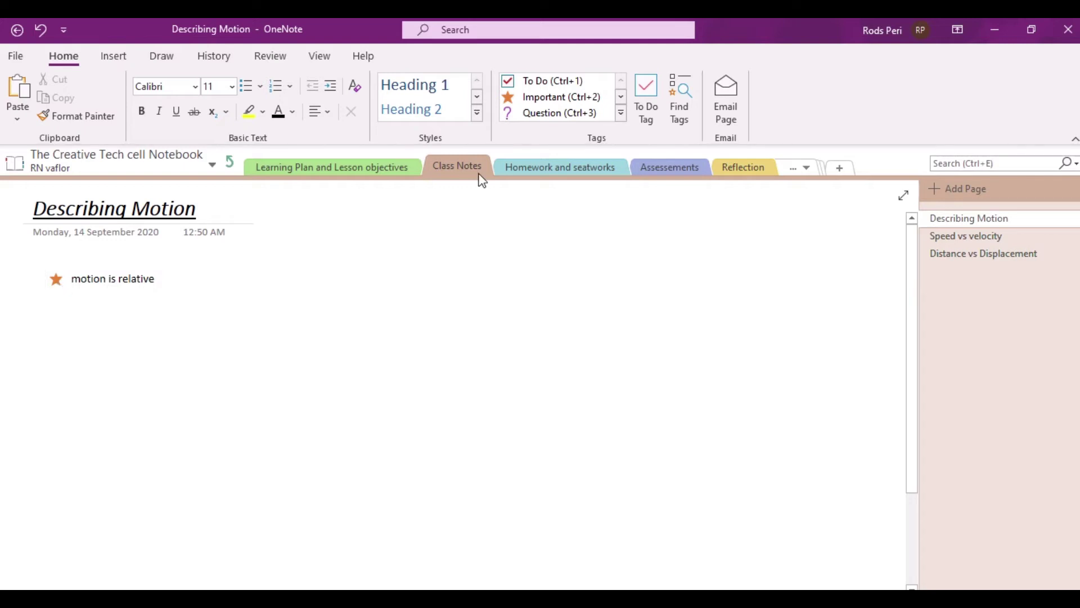
Add a second note below the Important one, reading "Read page 30 in my physics book"
{"action": "left_click", "coordinate": [622, 117]}
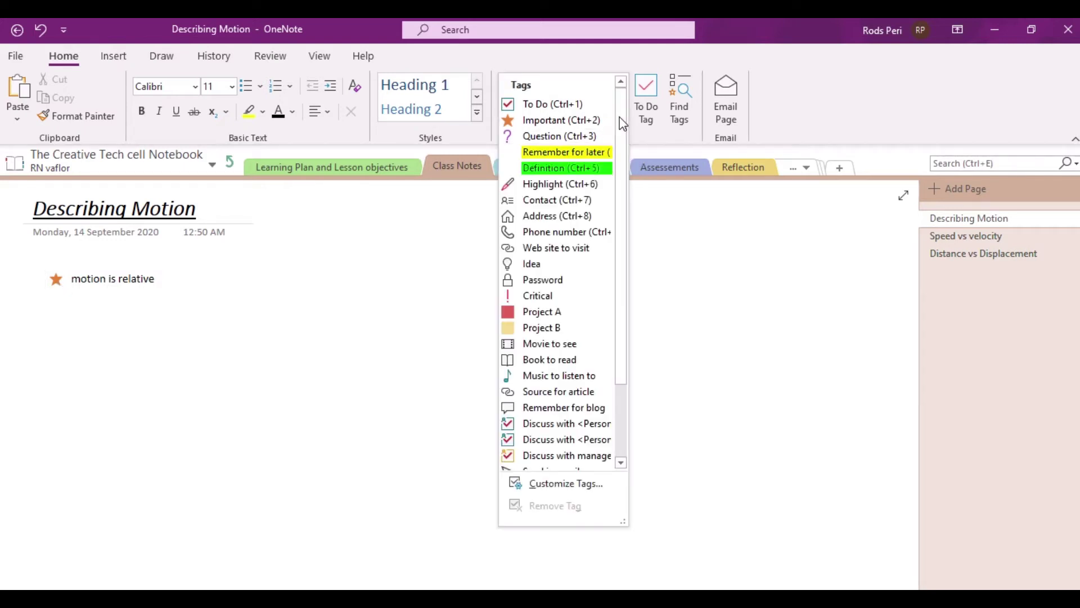
{"action": "left_click", "coordinate": [567, 153]}
{"action": "left_click_drag", "start_coordinate": [107, 324], "coordinate": [52, 303]}
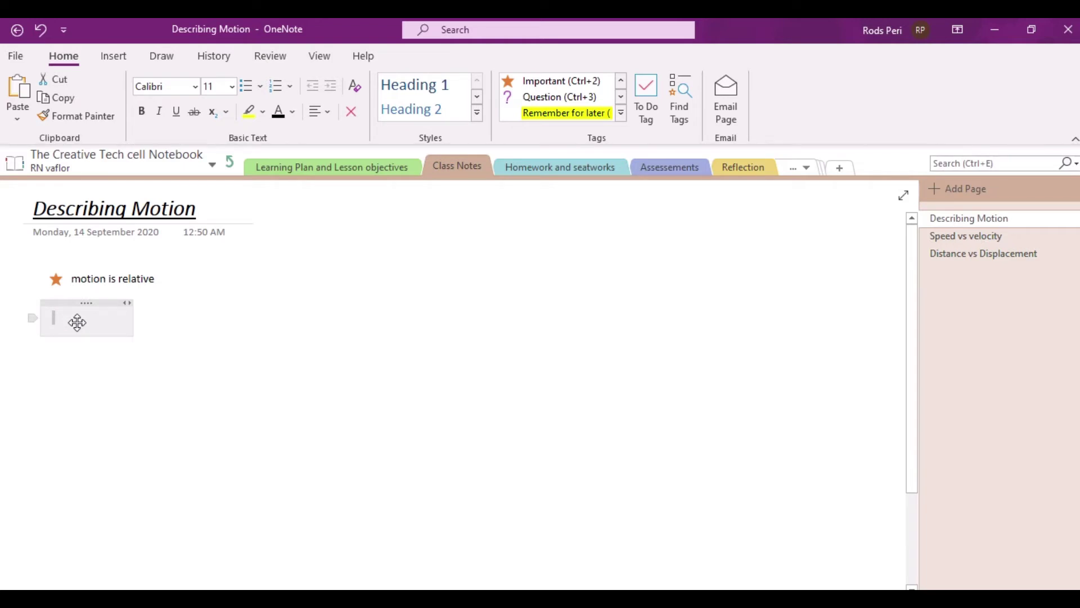
{"action": "left_click", "coordinate": [77, 322]}
{"action": "type", "text": "read"}
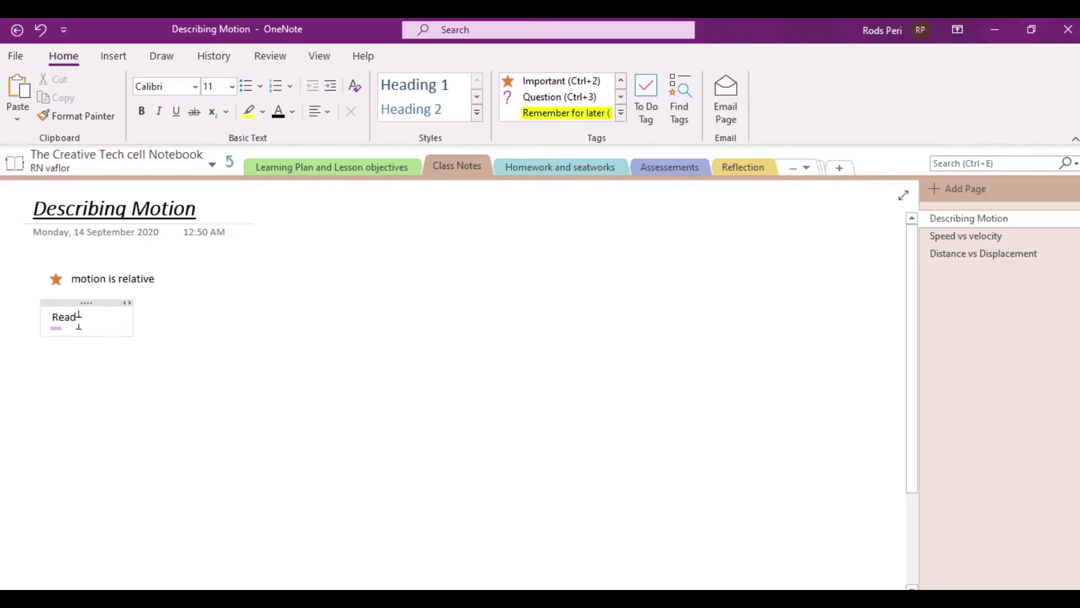
{"action": "type", "text": " page 30 in m"}
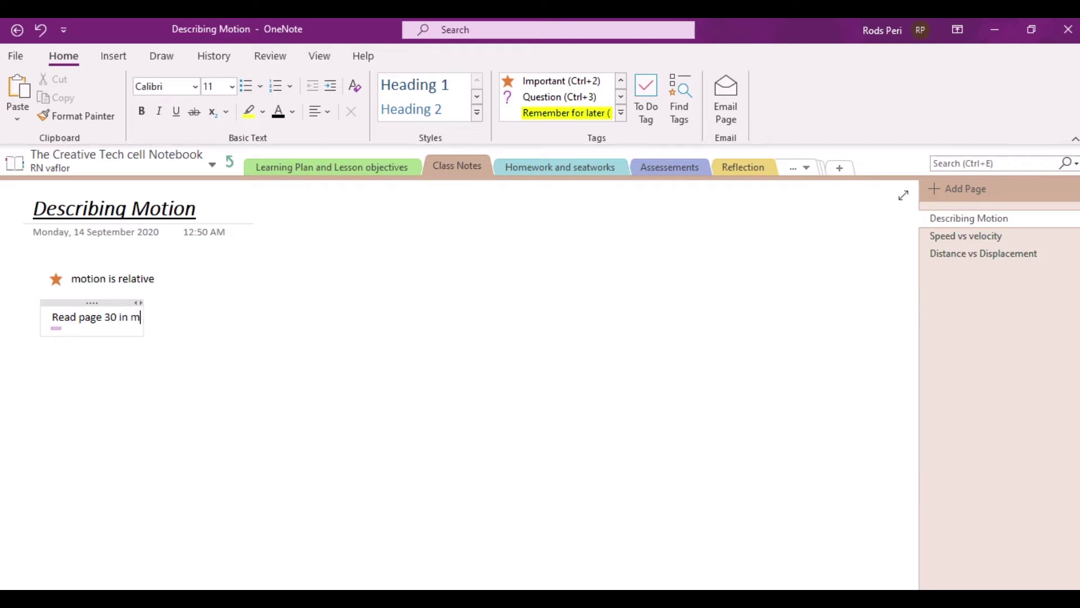
{"action": "type", "text": "y physics"}
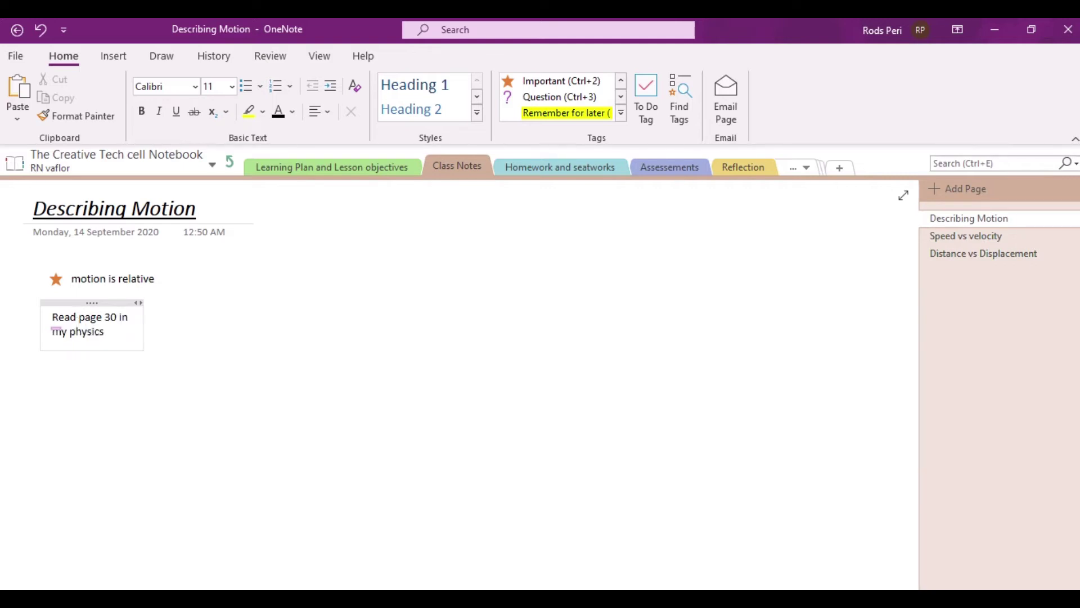
{"action": "type", "text": " book"}
{"action": "key", "text": "Return"}
{"action": "key", "text": "BackSpace"}
Tag the physics book note as Remember for later and widen its container so the text fits on one line
{"action": "left_click", "coordinate": [87, 331]}
{"action": "left_click_drag", "start_coordinate": [138, 331], "coordinate": [46, 317]}
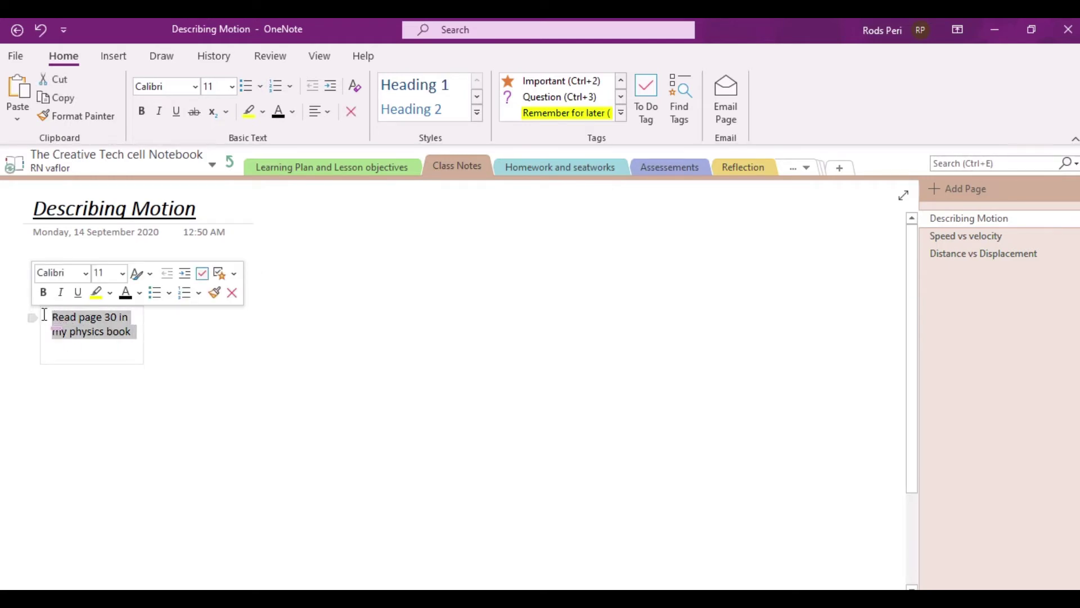
{"action": "left_click", "coordinate": [591, 114]}
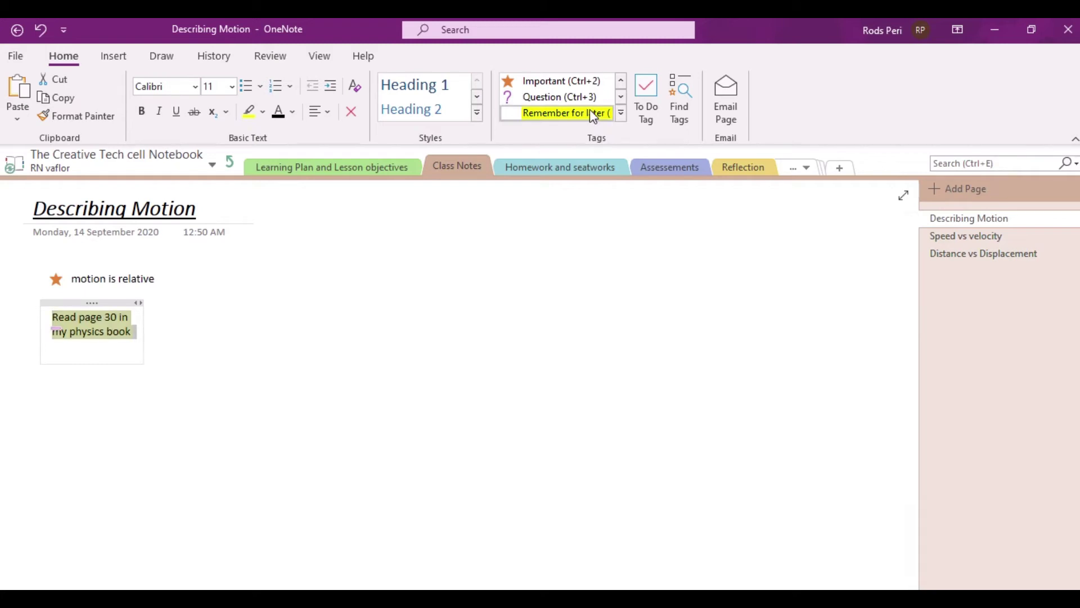
{"action": "left_click", "coordinate": [127, 331]}
{"action": "left_click", "coordinate": [135, 363]}
{"action": "left_click_drag", "start_coordinate": [145, 332], "coordinate": [234, 335]}
{"action": "left_click", "coordinate": [209, 393]}
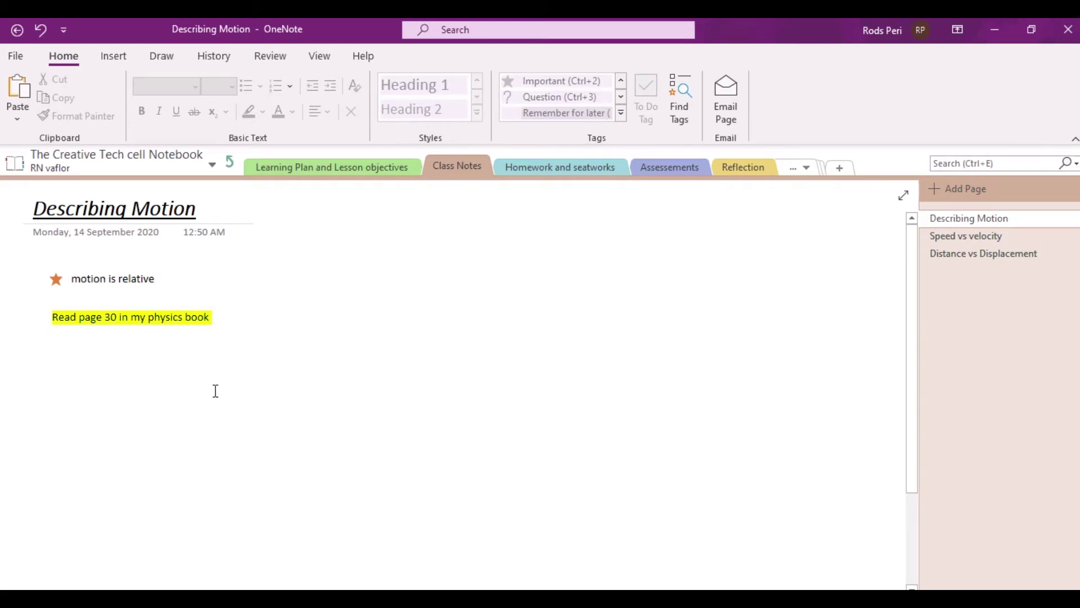
Move the highlighted physics book note slightly down and to the left on the page
{"action": "left_click", "coordinate": [116, 316]}
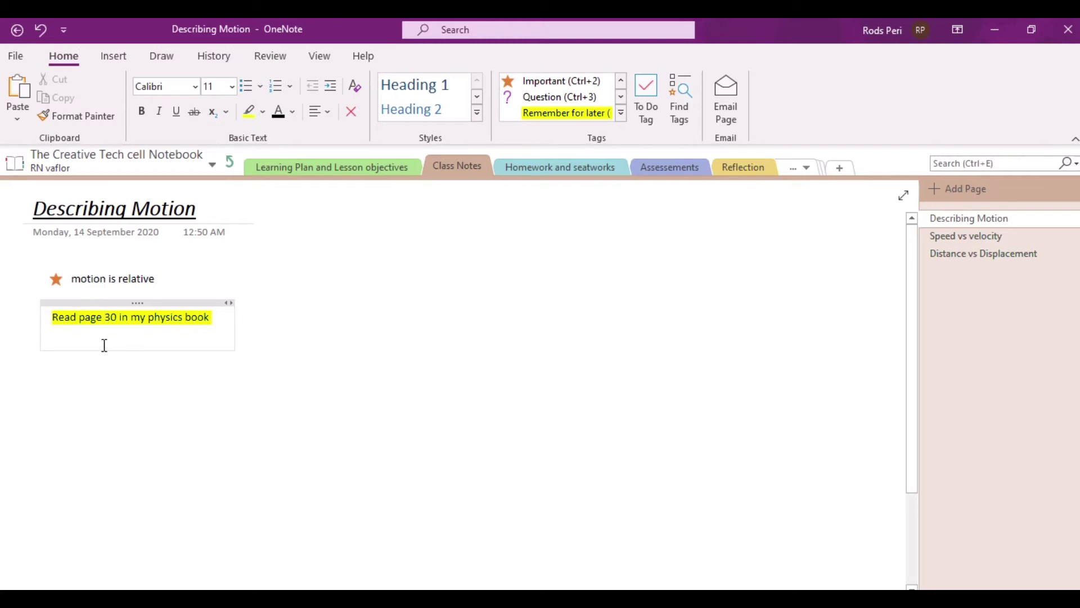
{"action": "left_click", "coordinate": [103, 316]}
{"action": "mouse_move", "coordinate": [178, 303]}
{"action": "left_mouse_down"}
{"action": "mouse_move", "coordinate": [176, 336]}
{"action": "mouse_move", "coordinate": [167, 311]}
{"action": "left_mouse_up"}
{"action": "left_click", "coordinate": [292, 298]}
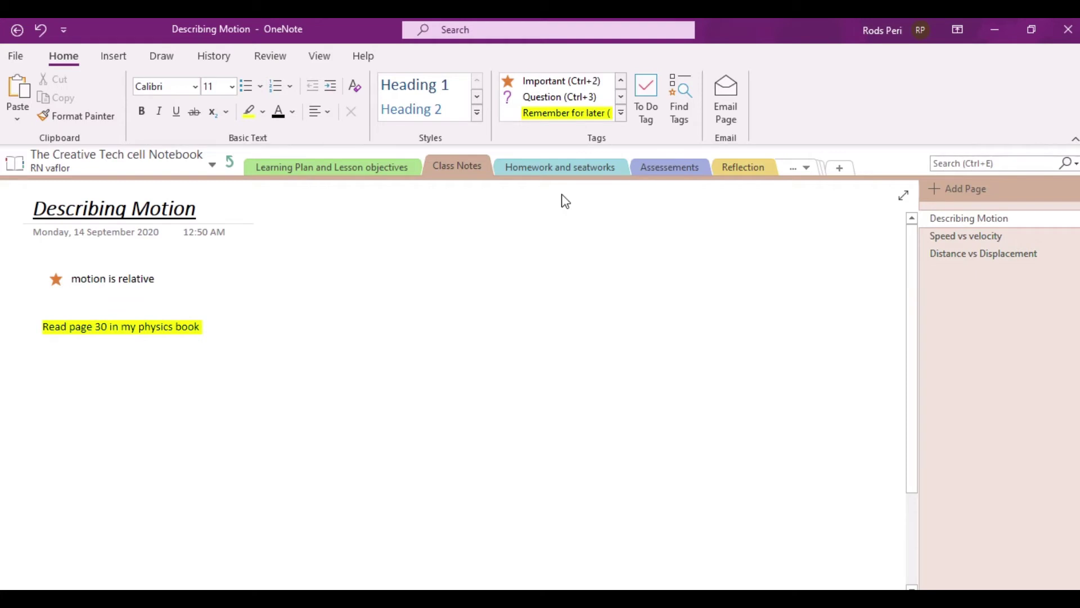
Look through the full list of available tags and the tag customization options
{"action": "left_click", "coordinate": [621, 113]}
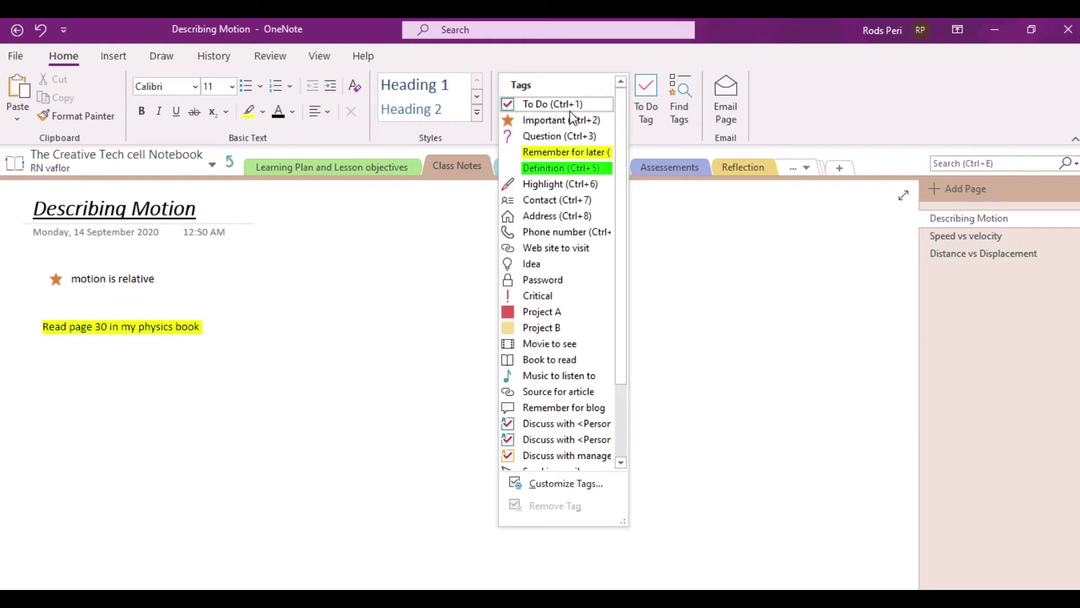
{"action": "scroll", "coordinate": [551, 323], "scroll_direction": "down", "scroll_amount": 2}
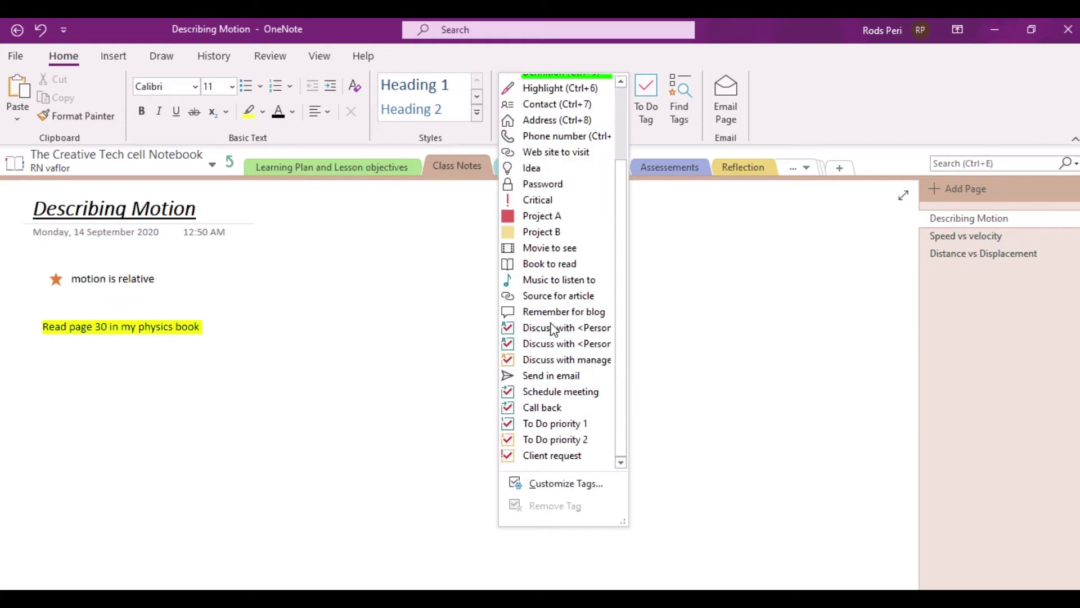
{"action": "scroll", "coordinate": [551, 314], "scroll_direction": "up", "scroll_amount": 1}
{"action": "scroll", "coordinate": [551, 315], "scroll_direction": "up", "scroll_amount": 1}
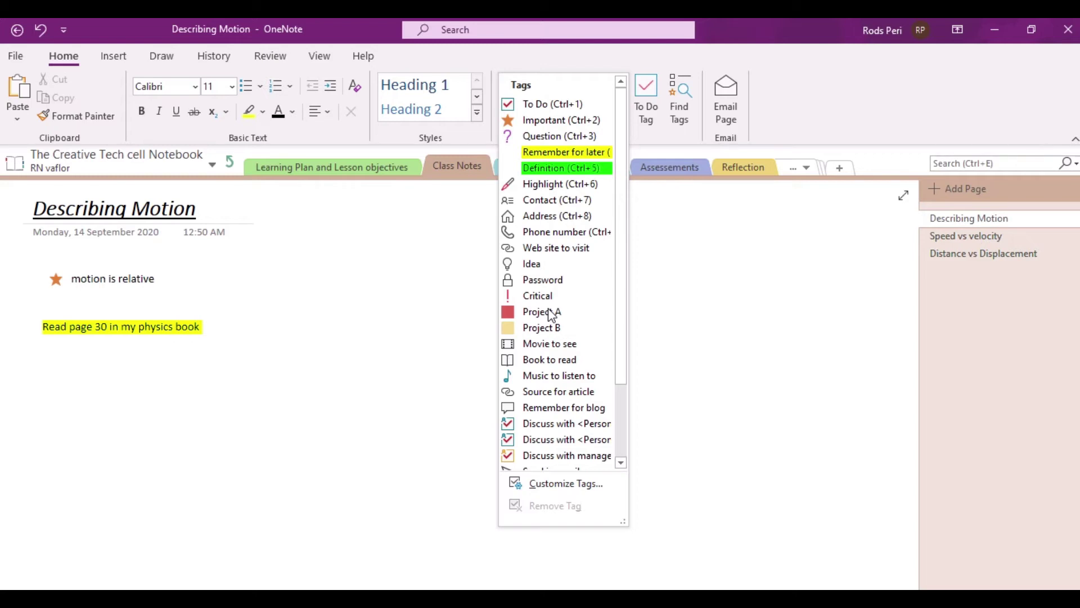
{"action": "left_click", "coordinate": [560, 484]}
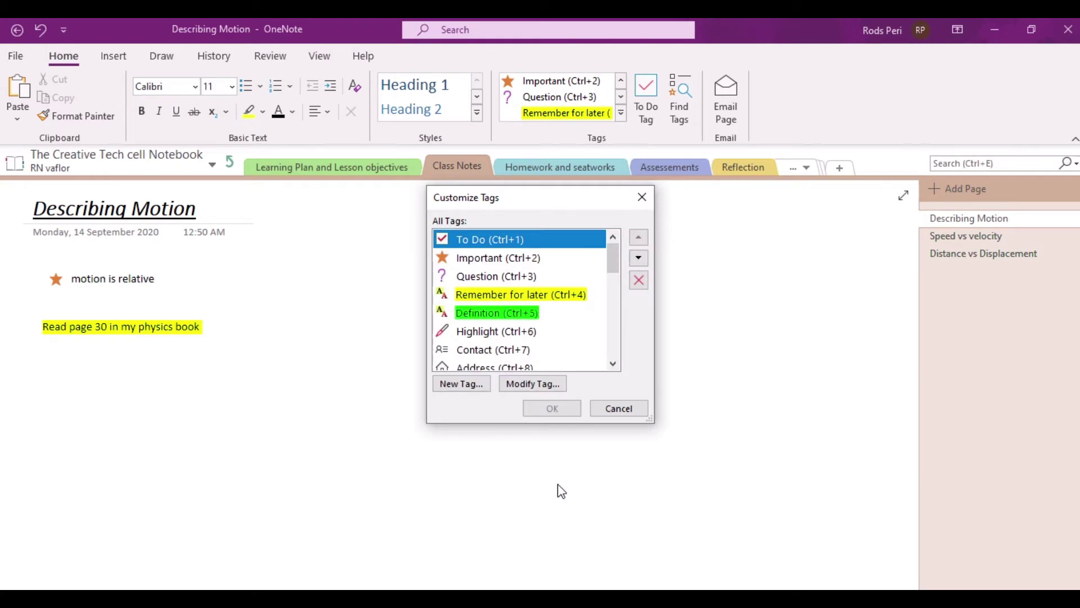
{"action": "scroll", "coordinate": [518, 293], "scroll_direction": "down", "scroll_amount": 1}
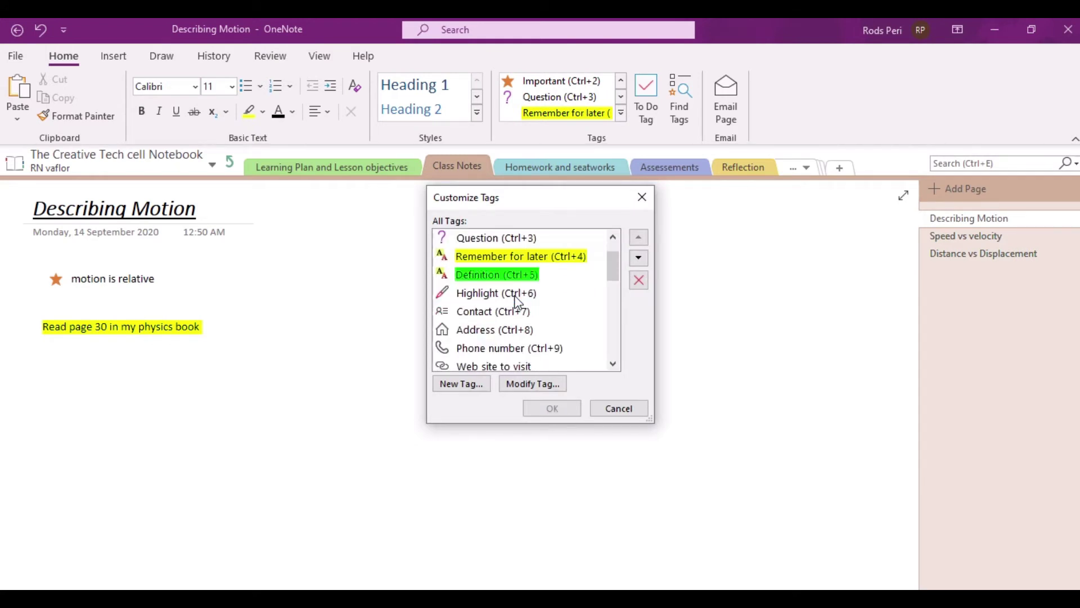
{"action": "scroll", "coordinate": [518, 303], "scroll_direction": "down", "scroll_amount": 1}
{"action": "scroll", "coordinate": [517, 304], "scroll_direction": "down", "scroll_amount": 1}
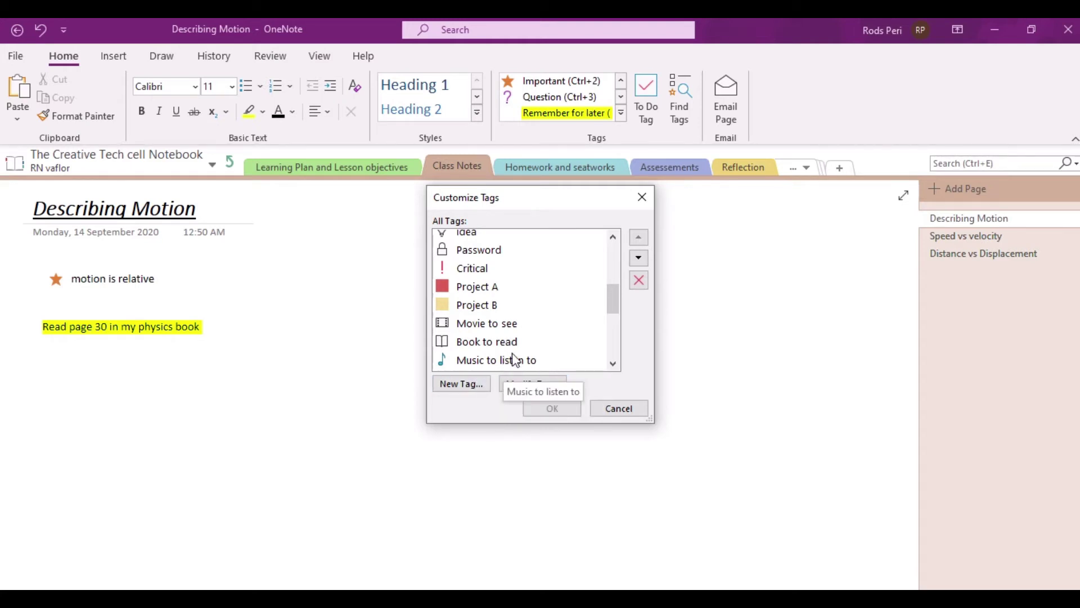
{"action": "left_click", "coordinate": [626, 408]}
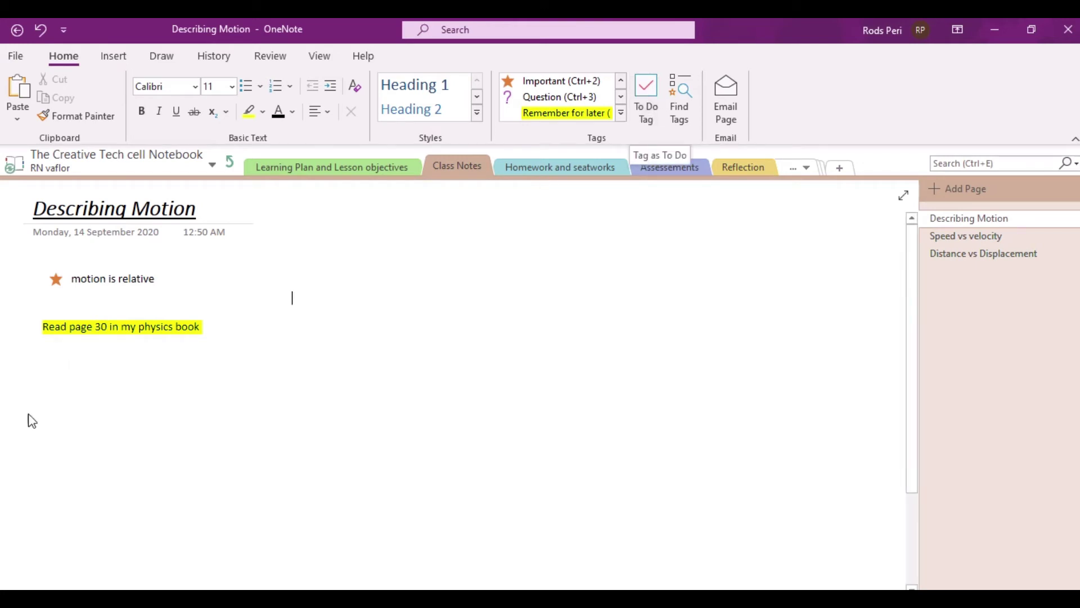
Add a To Do item reading "Read my notes" below the highlighted note and toggle its checkbox
{"action": "left_click", "coordinate": [53, 389]}
{"action": "left_click", "coordinate": [654, 112]}
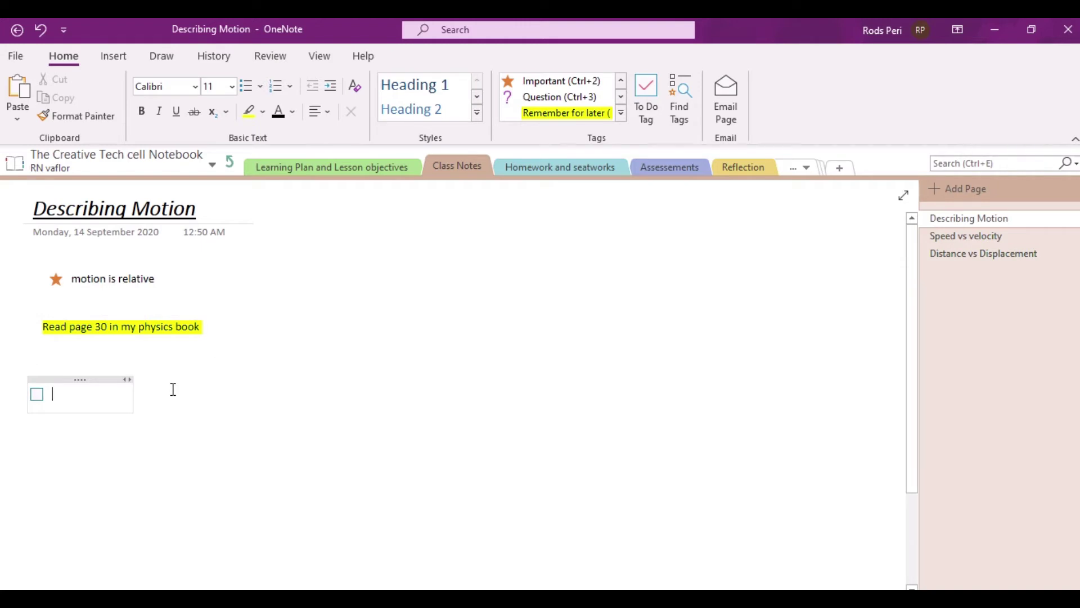
{"action": "type", "text": "Read my notes"}
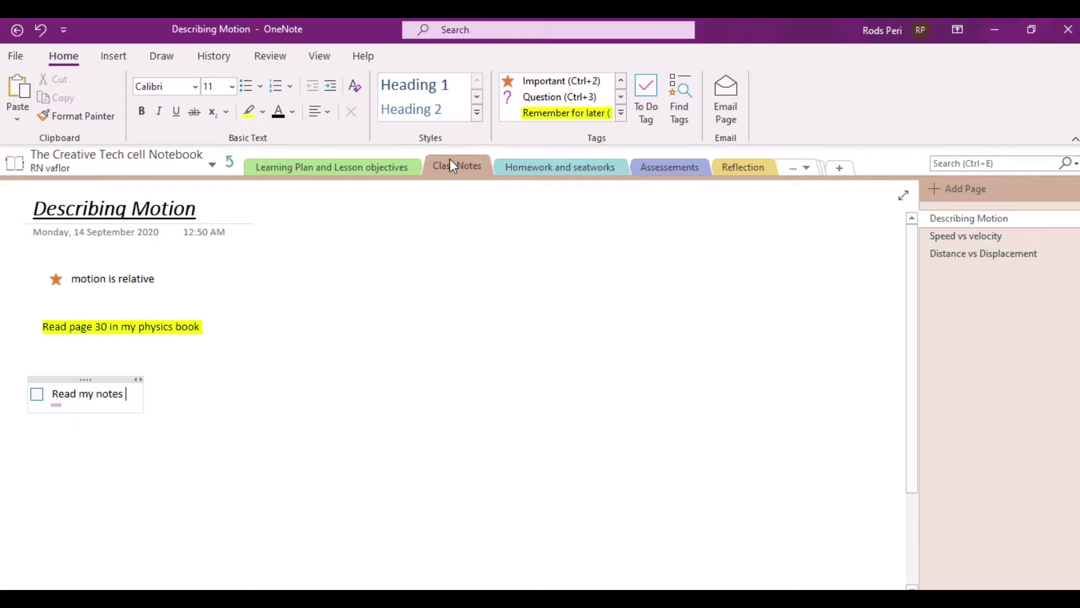
{"action": "left_click", "coordinate": [37, 395]}
{"action": "left_click", "coordinate": [37, 396]}
{"action": "left_click", "coordinate": [132, 458]}
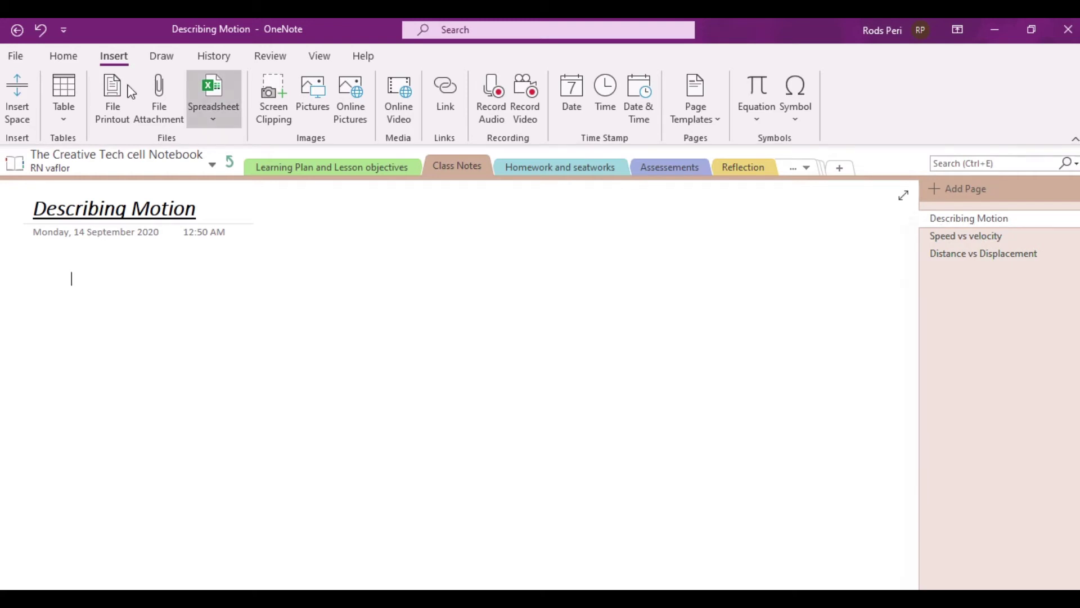
Attach the Desktop Word document "What one note looks like if you are added as a guest in MS teams" to the Describing Motion page
{"action": "left_click", "coordinate": [160, 121]}
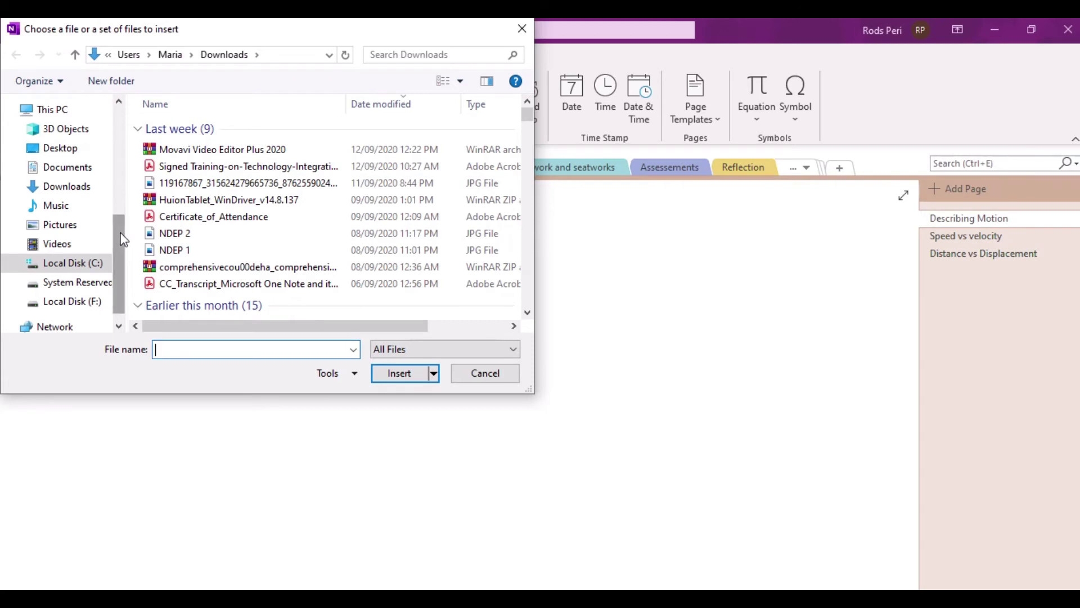
{"action": "scroll", "coordinate": [114, 200], "scroll_direction": "up", "scroll_amount": 2}
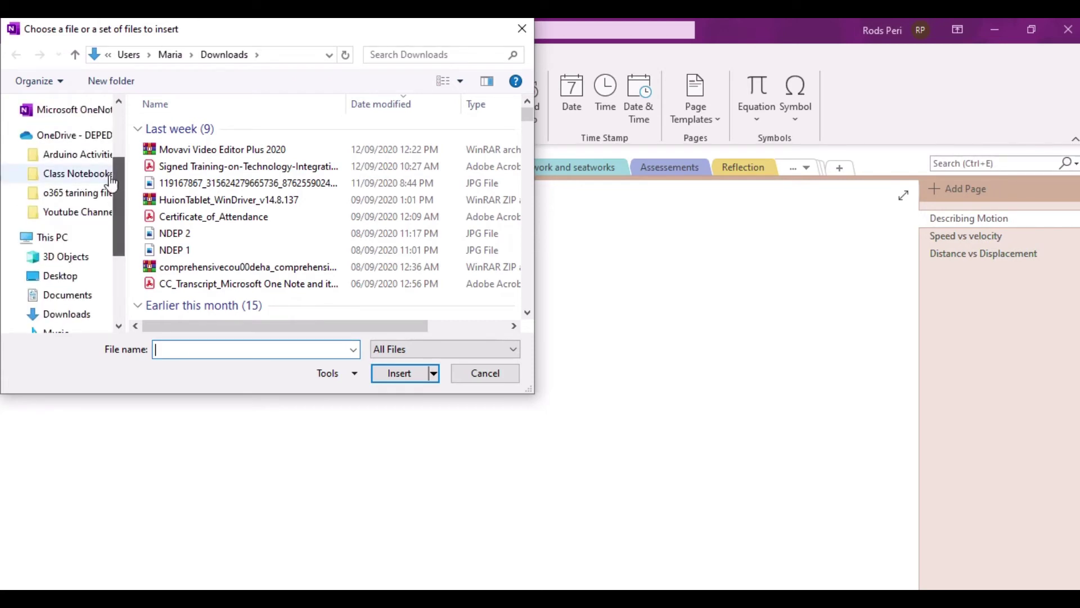
{"action": "left_click", "coordinate": [63, 277]}
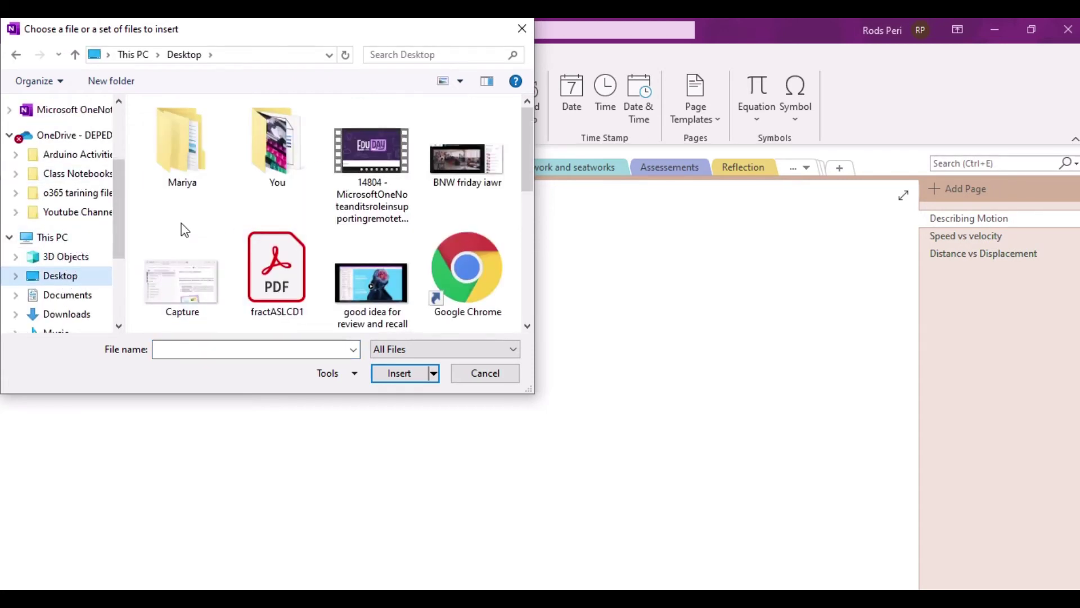
{"action": "scroll", "coordinate": [180, 229], "scroll_direction": "down", "scroll_amount": 3}
{"action": "scroll", "coordinate": [180, 222], "scroll_direction": "down", "scroll_amount": 2}
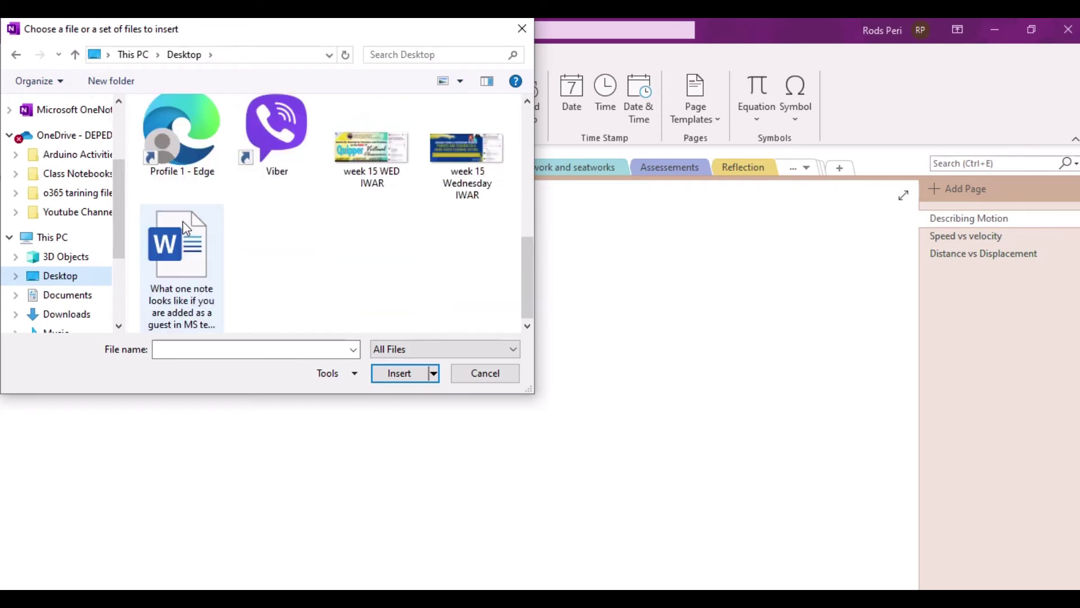
{"action": "left_click", "coordinate": [191, 262]}
{"action": "scroll", "coordinate": [175, 246], "scroll_direction": "up", "scroll_amount": 2}
{"action": "scroll", "coordinate": [190, 272], "scroll_direction": "down", "scroll_amount": 2}
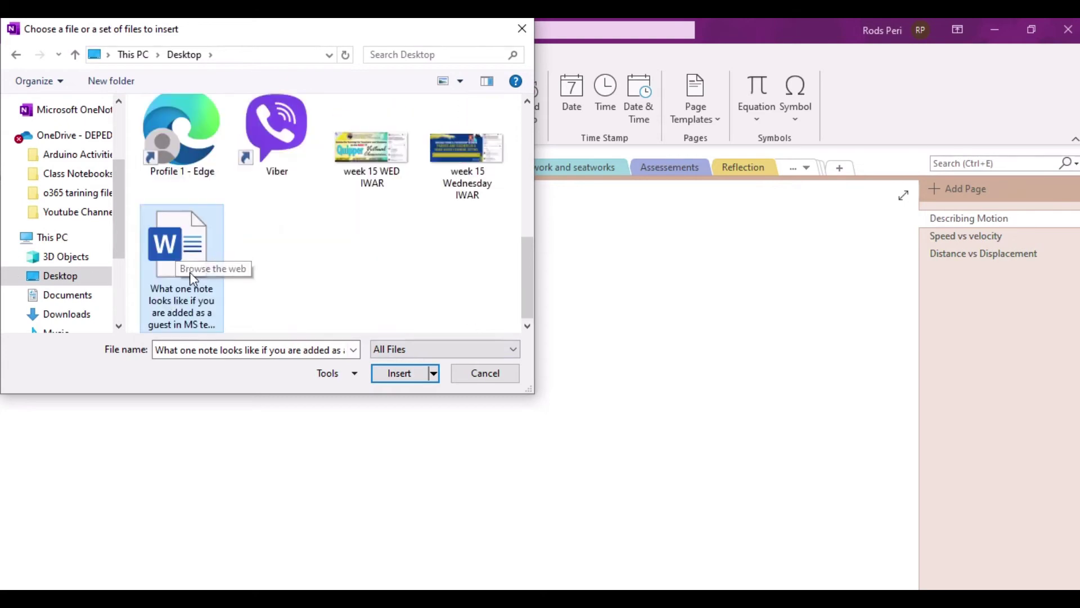
{"action": "left_click", "coordinate": [402, 375]}
{"action": "left_click", "coordinate": [500, 302]}
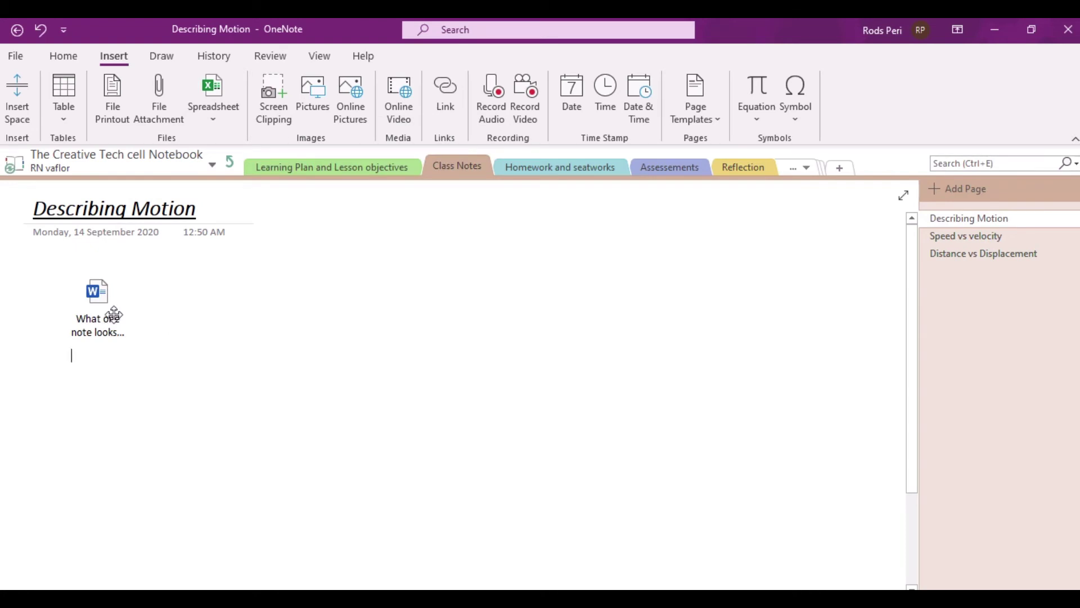
Move the Word attachment across the page, then place it just beneath the page's date line
{"action": "left_click_drag", "start_coordinate": [96, 294], "coordinate": [223, 291]}
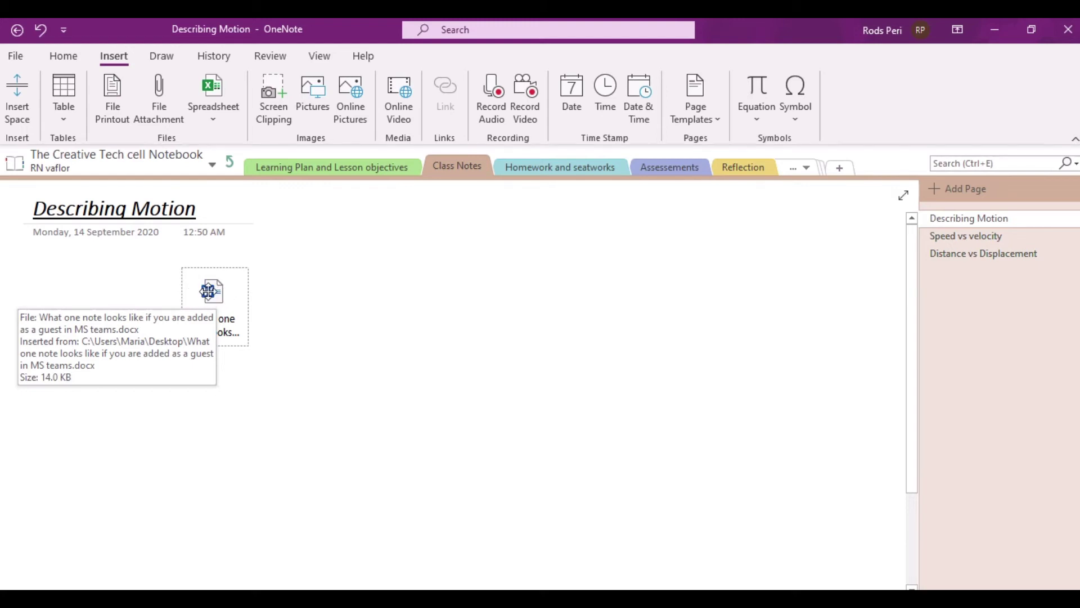
{"action": "left_click_drag", "start_coordinate": [208, 290], "coordinate": [82, 274]}
{"action": "left_click", "coordinate": [133, 295]}
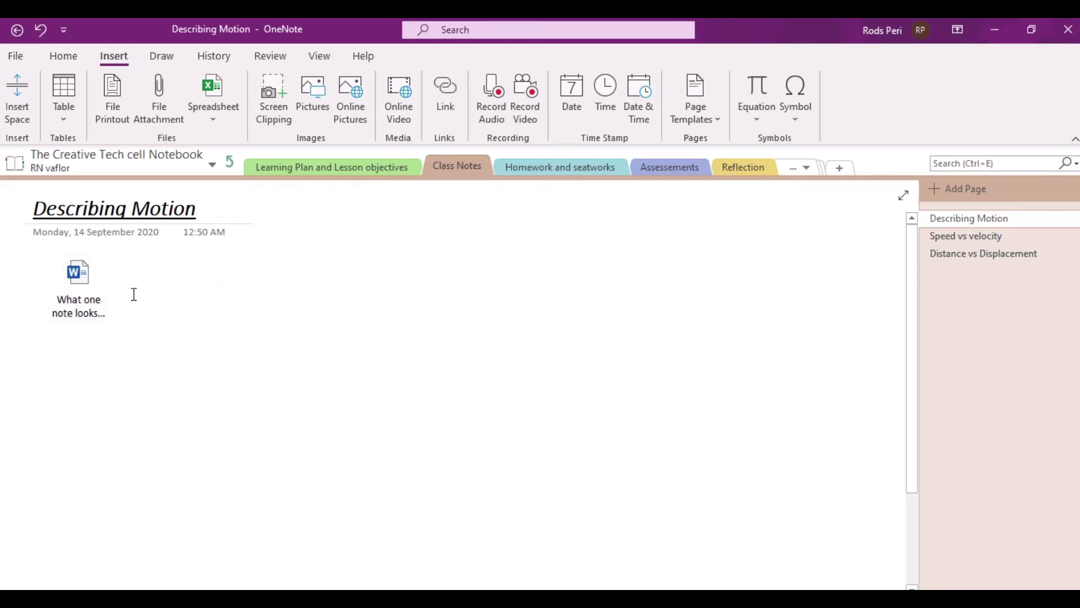
Insert the Word document "What one note looks like if you are added as a guest in MS teams" as a file printout
{"action": "left_click", "coordinate": [122, 117]}
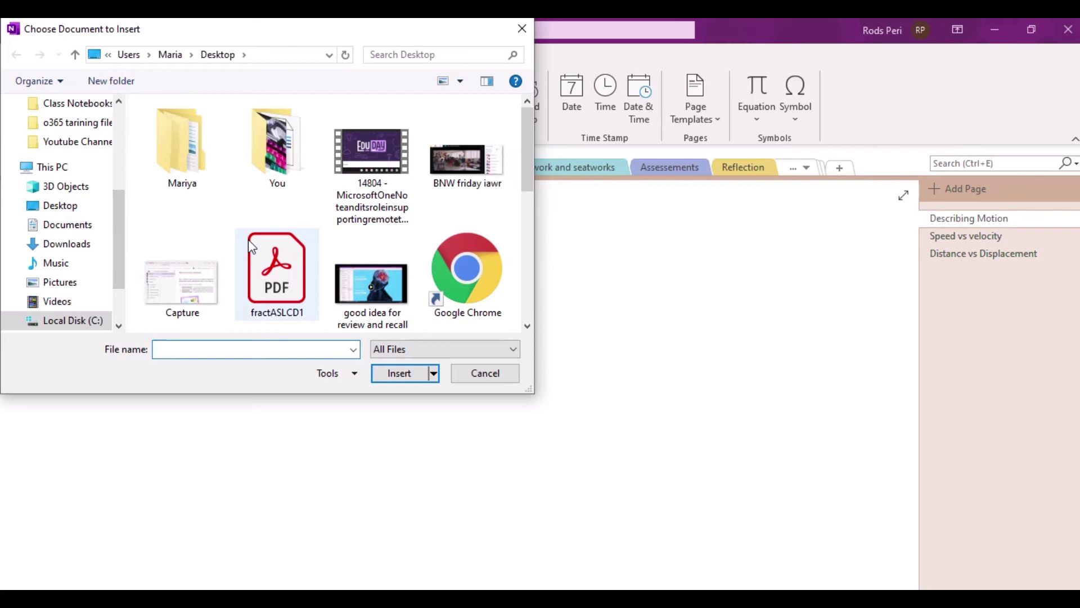
{"action": "scroll", "coordinate": [248, 239], "scroll_direction": "down", "scroll_amount": 8}
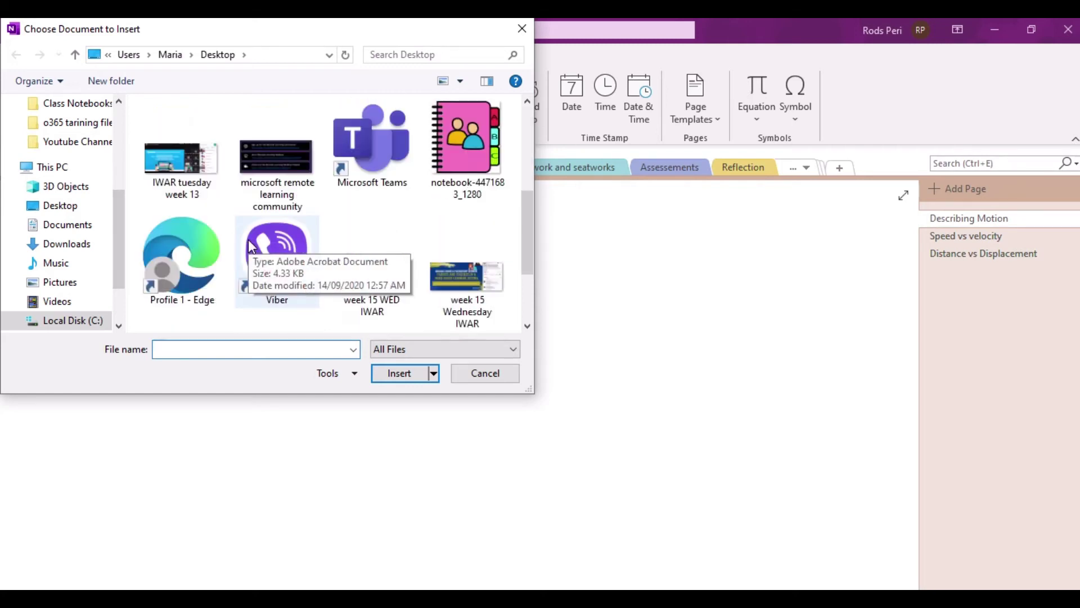
{"action": "left_click", "coordinate": [179, 256]}
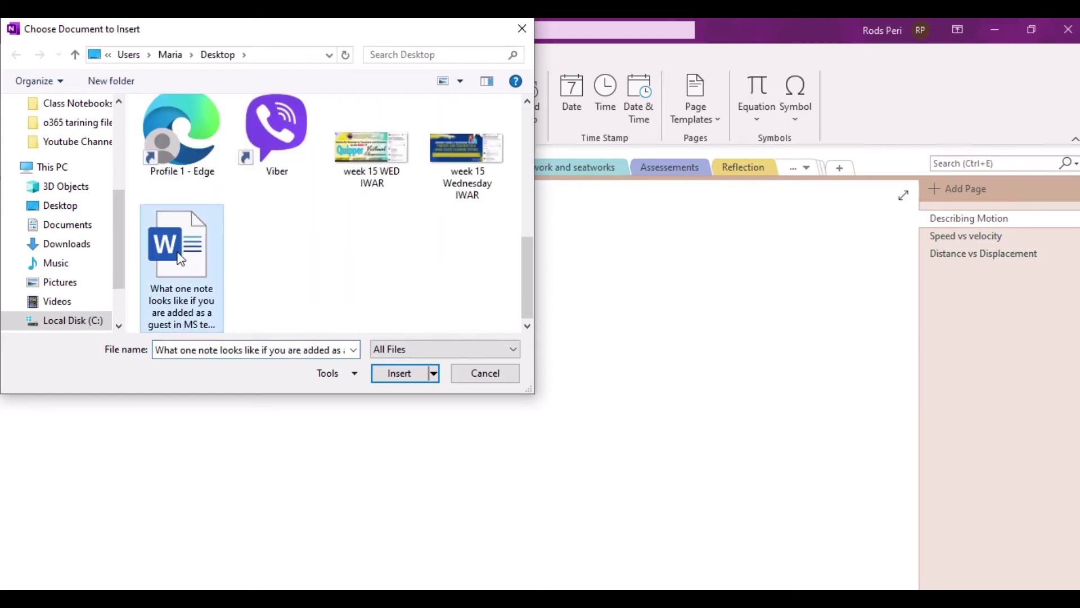
{"action": "left_click", "coordinate": [405, 374]}
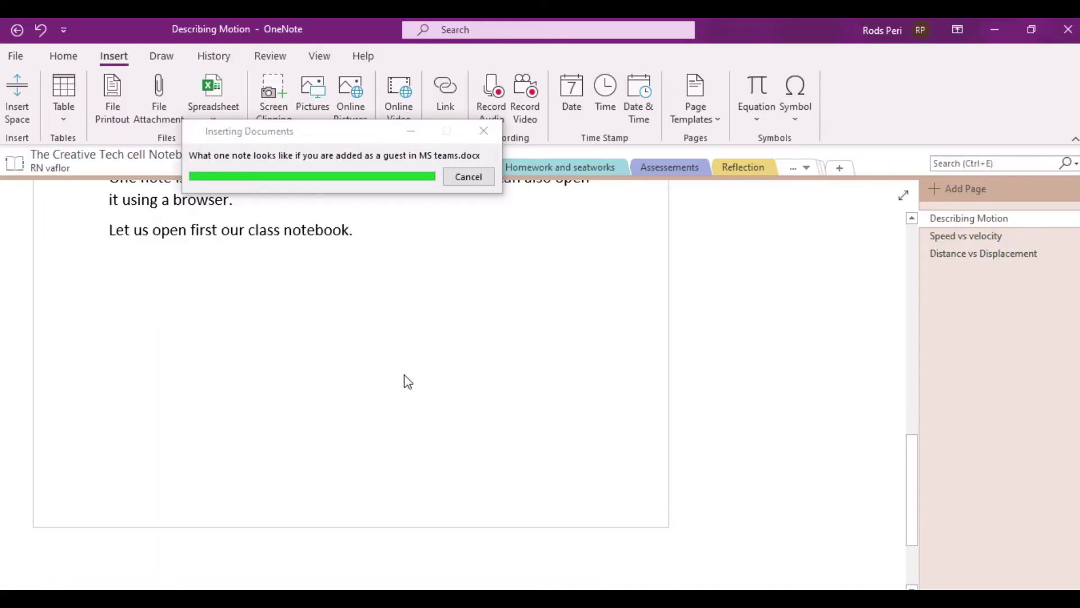
{"action": "scroll", "coordinate": [406, 374], "scroll_direction": "up", "scroll_amount": 15}
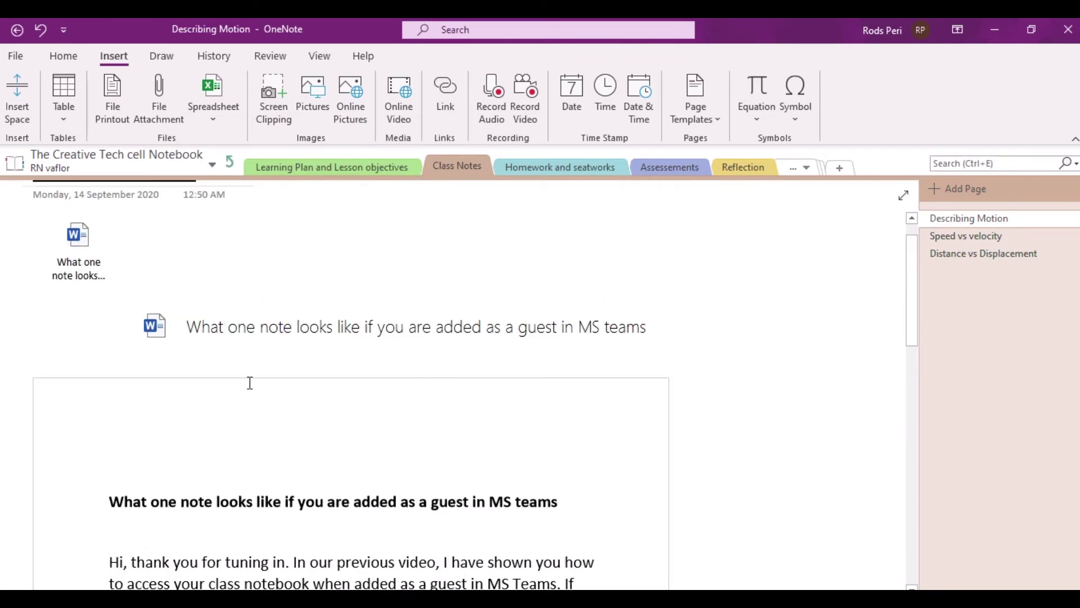
Move the Word attachment icon slightly down and look through the inserted document printout
{"action": "left_click", "coordinate": [98, 274]}
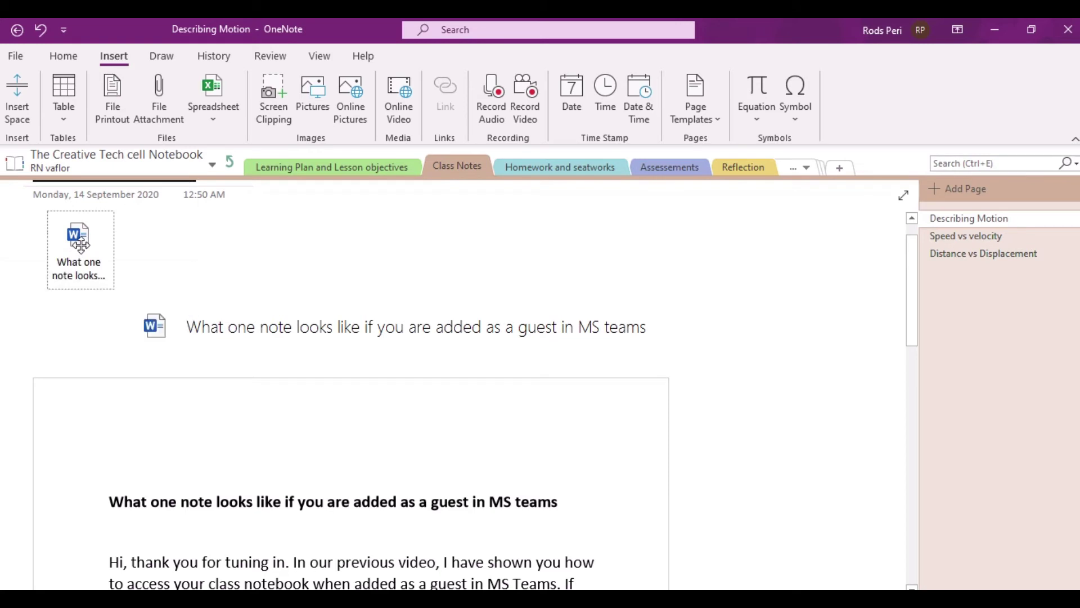
{"action": "left_click_drag", "start_coordinate": [77, 252], "coordinate": [83, 243]}
{"action": "scroll", "coordinate": [203, 424], "scroll_direction": "down", "scroll_amount": 10}
{"action": "scroll", "coordinate": [205, 426], "scroll_direction": "up", "scroll_amount": 10}
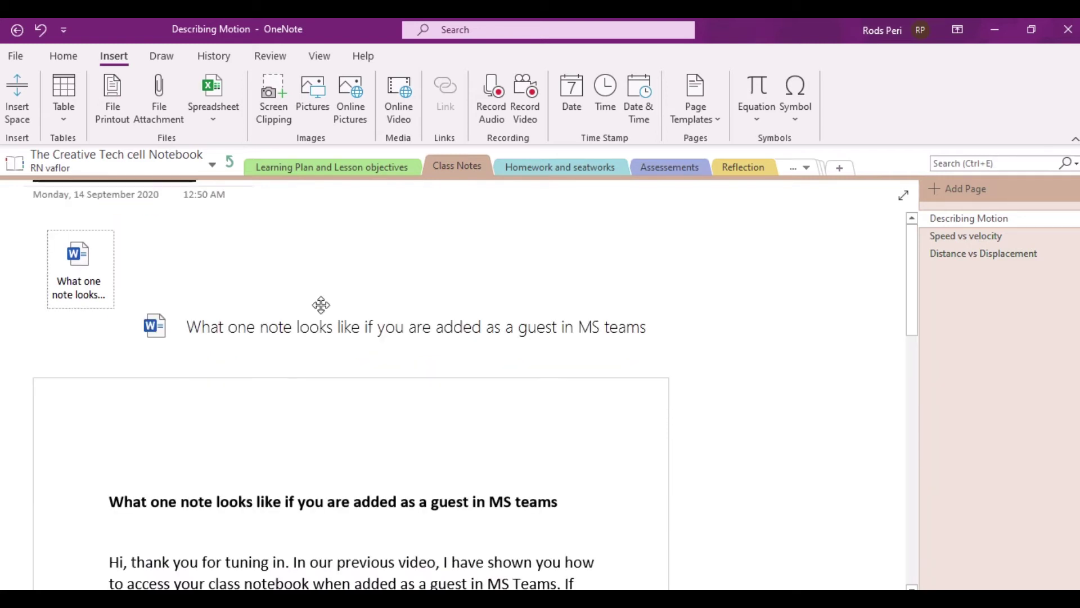
Undo the printout insertion and the recent moves of the Word attachment
{"action": "key", "text": "ctrl+z"}
{"action": "key", "text": "ctrl+z"}
{"action": "key", "text": "ctrl+z"}
{"action": "key", "text": "ctrl+z"}
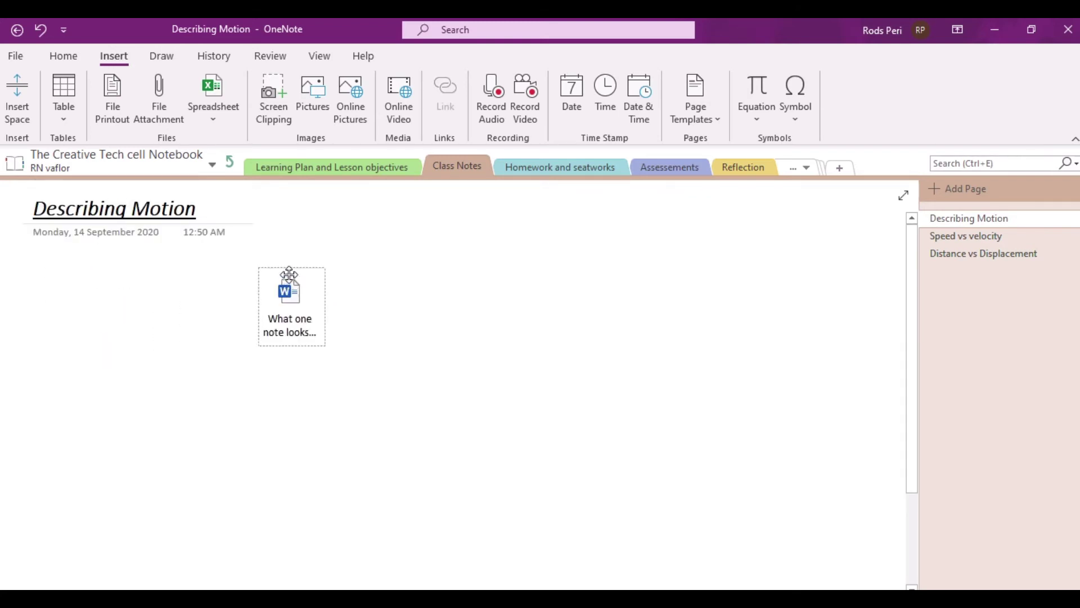
Cut the Word attachment from the Describing Motion page
{"action": "right_click", "coordinate": [292, 287]}
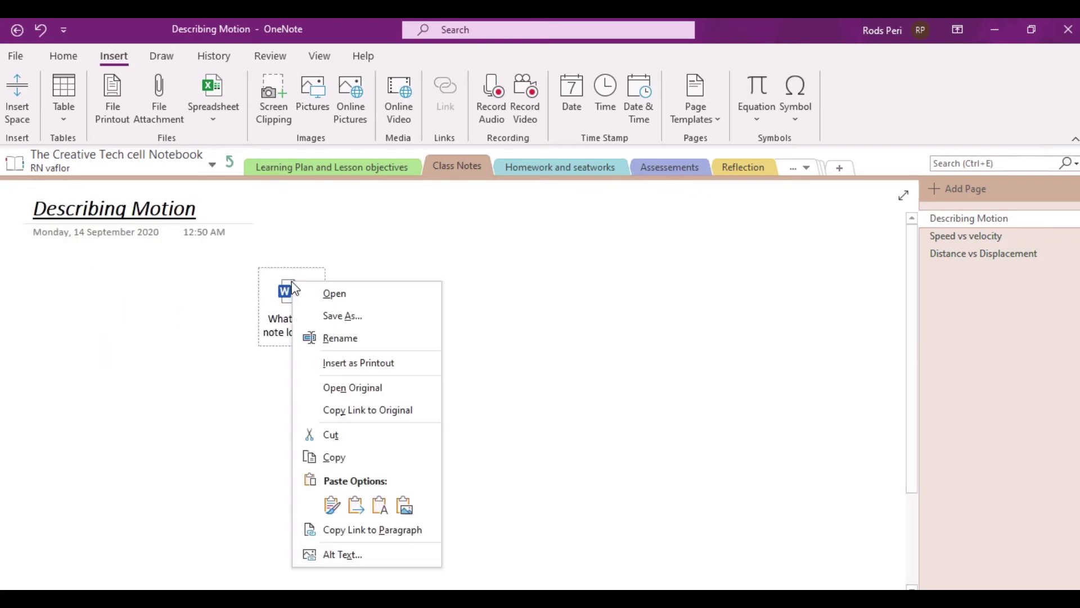
{"action": "right_click", "coordinate": [280, 322]}
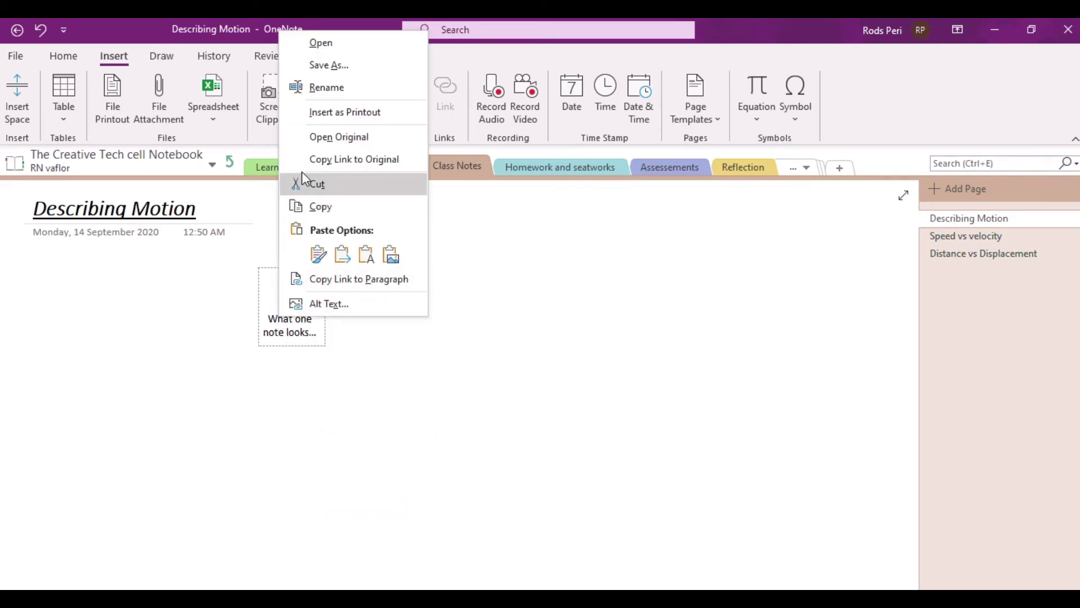
{"action": "left_click", "coordinate": [319, 187]}
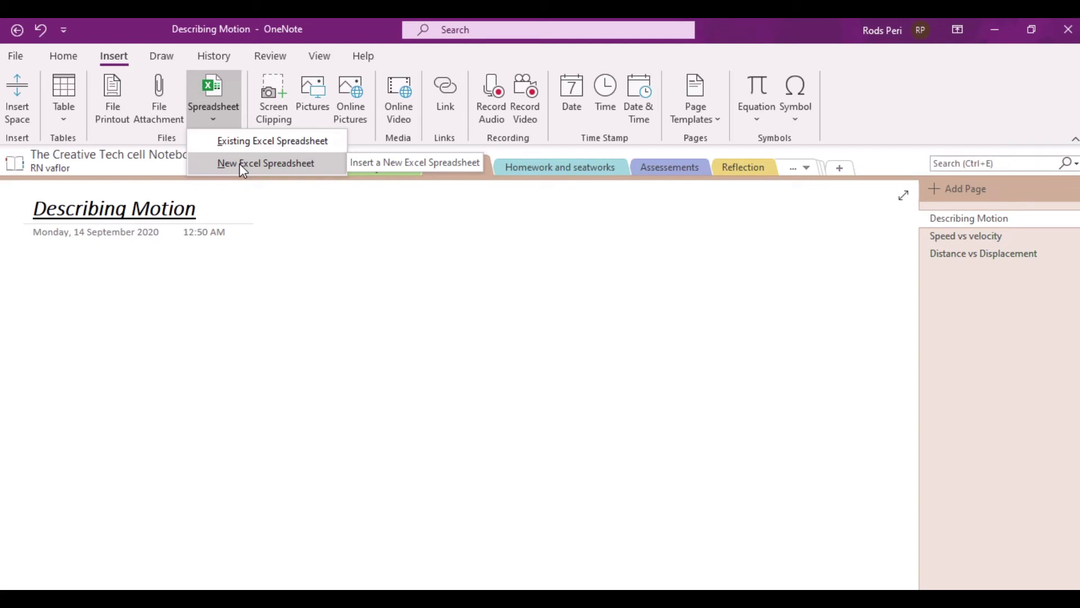
Write the note "Motion is relative" below the page title and open the link settings for that text
{"action": "left_click", "coordinate": [224, 309]}
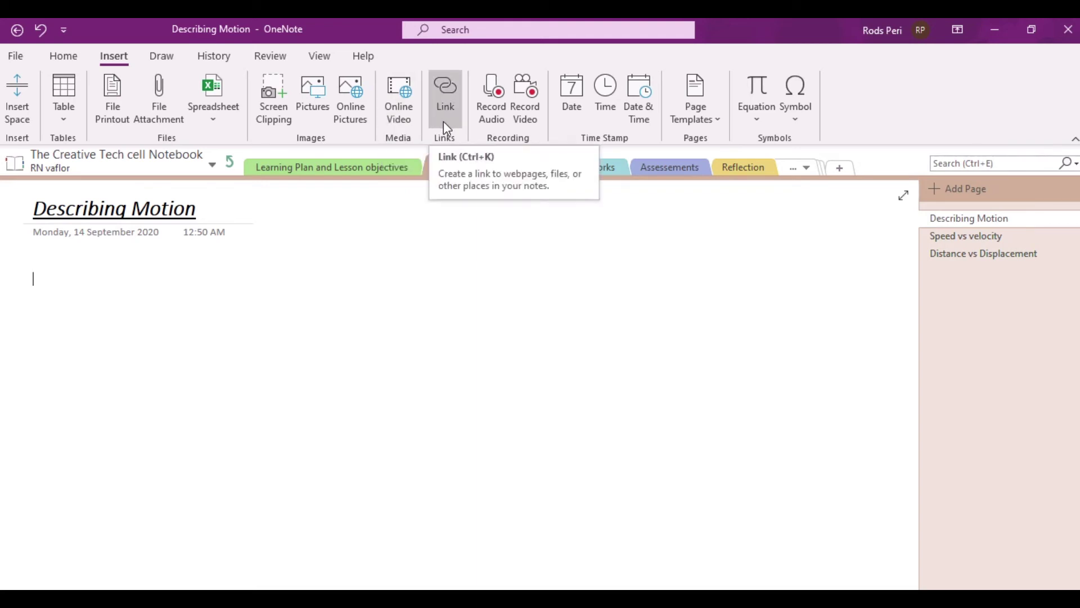
{"action": "left_click", "coordinate": [47, 279]}
{"action": "type", "text": "Mo"}
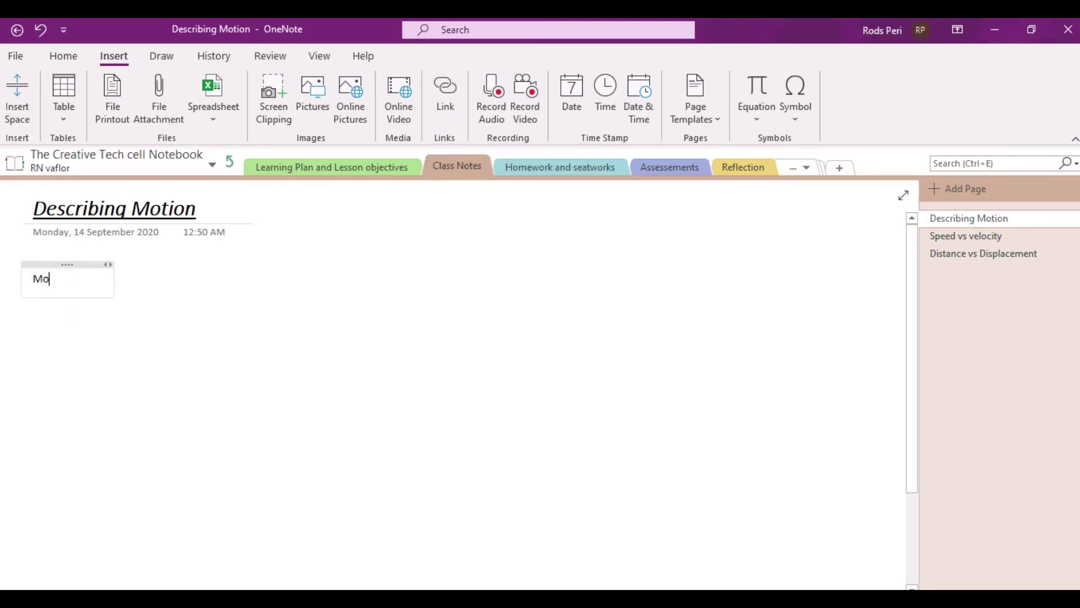
{"action": "type", "text": "tion is relative"}
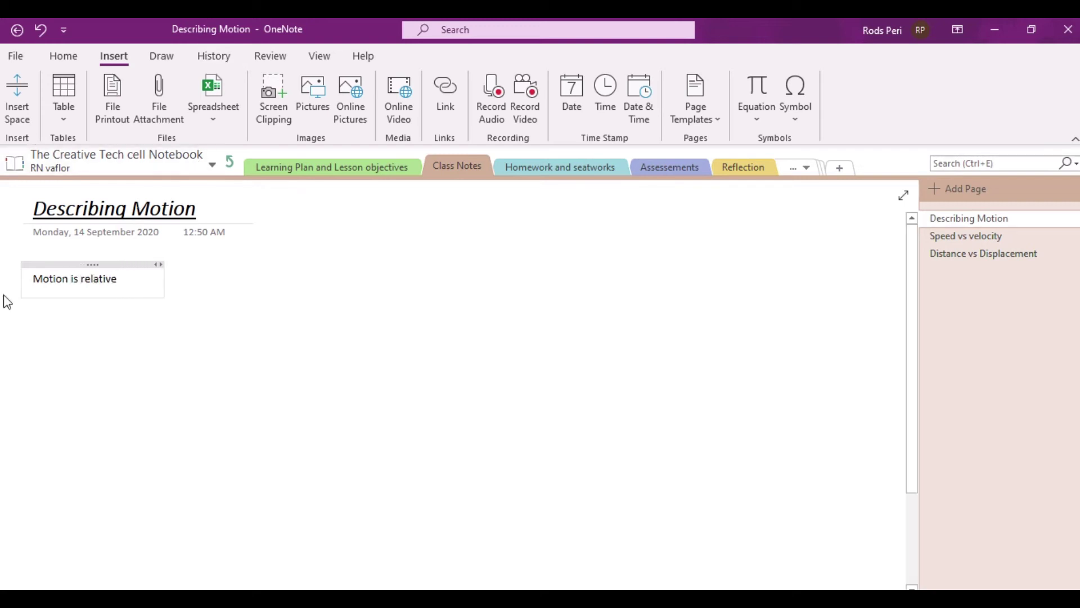
{"action": "left_click_drag", "start_coordinate": [117, 279], "coordinate": [32, 279]}
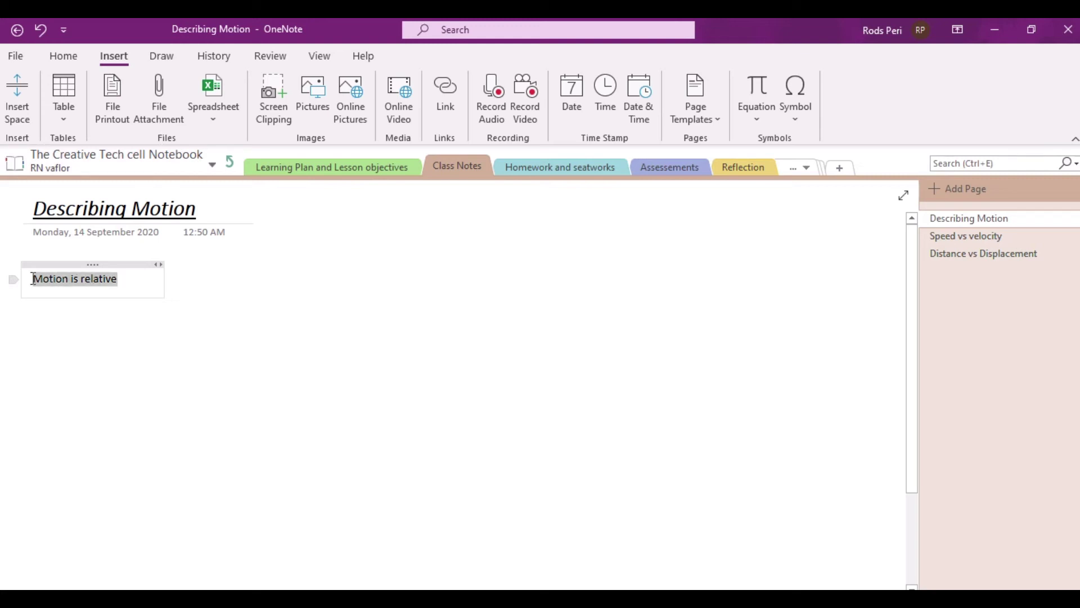
{"action": "left_click", "coordinate": [454, 116]}
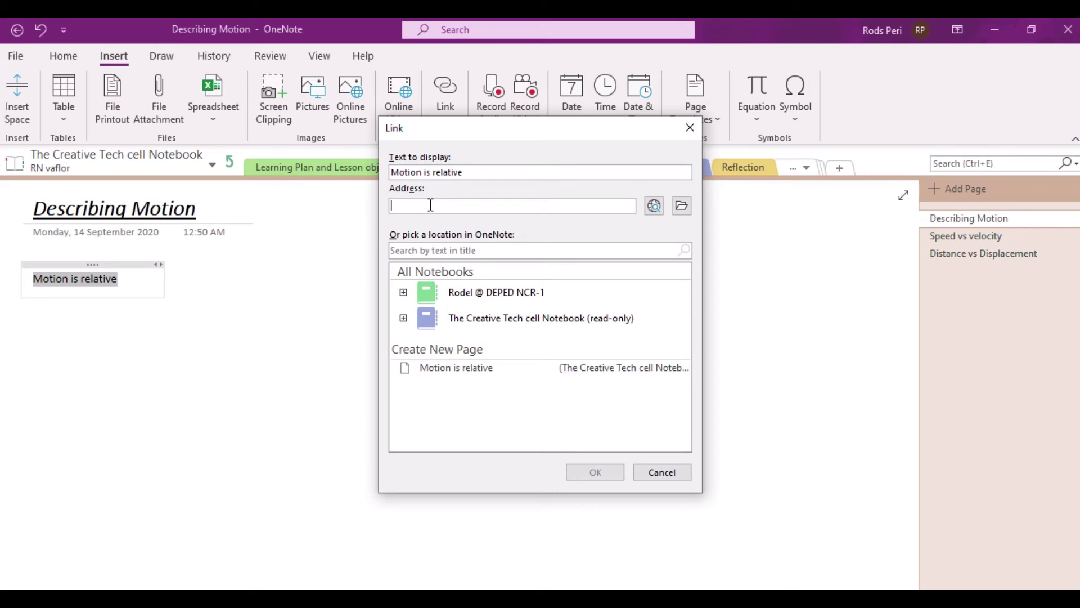
{"action": "type", "text": "the "}
{"action": "type", "text": "Physi"}
{"action": "type", "text": "cs"}
{"action": "type", "text": " class"}
{"action": "key", "text": "BackSpace"}
{"action": "key", "text": "BackSpace"}
{"action": "key", "text": "BackSpace"}
{"action": "key", "text": "BackSpace"}
{"action": "key", "text": "BackSpace"}
{"action": "key", "text": "BackSpace"}
{"action": "key", "text": "BackSpace"}
{"action": "key", "text": "BackSpace"}
{"action": "key", "text": "BackSpace"}
{"action": "key", "text": "BackSpace"}
{"action": "key", "text": "BackSpace"}
{"action": "key", "text": "BackSpace"}
{"action": "key", "text": "BackSpace"}
{"action": "key", "text": "BackSpace"}
{"action": "key", "text": "BackSpace"}
{"action": "key", "text": "BackSpace"}
{"action": "key", "text": "BackSpace"}
Link the "Motion is relative" text to the address "physics classroom.com" and add a new line beneath it
{"action": "type", "text": "physics"}
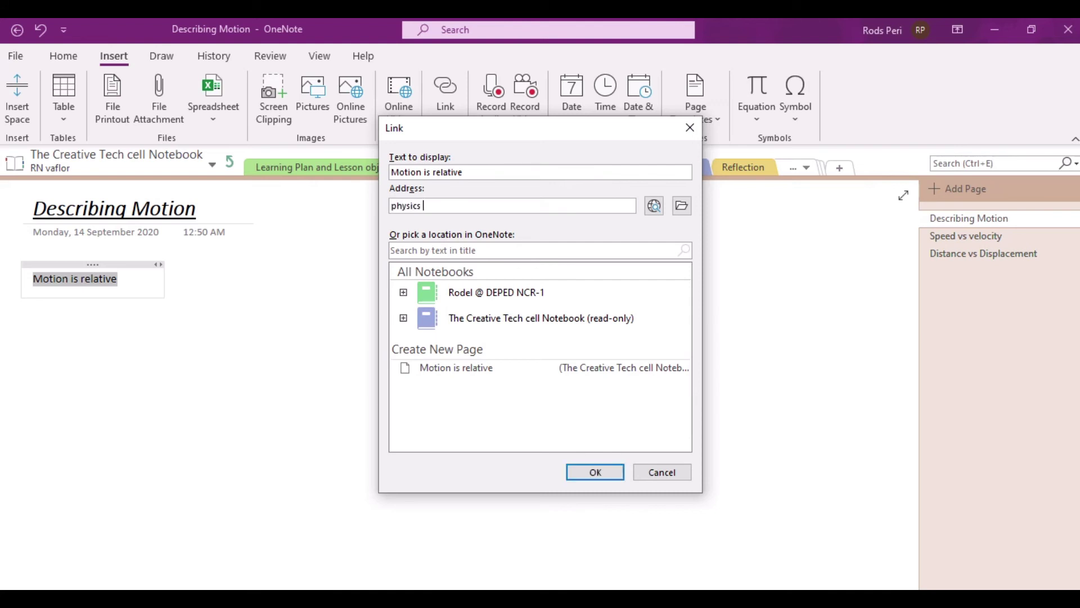
{"action": "type", "text": "classroom.com"}
{"action": "left_click", "coordinate": [597, 472]}
{"action": "left_click", "coordinate": [147, 295]}
{"action": "key", "text": "Return"}
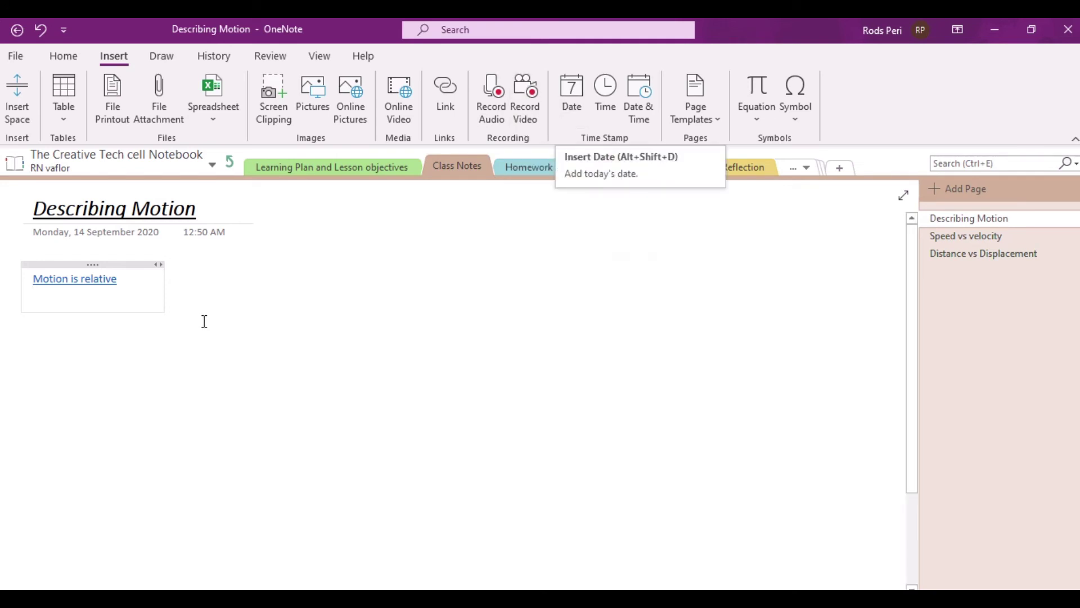
Insert a date stamp beside the "Motion is relative" link and delete its container
{"action": "left_click", "coordinate": [194, 274]}
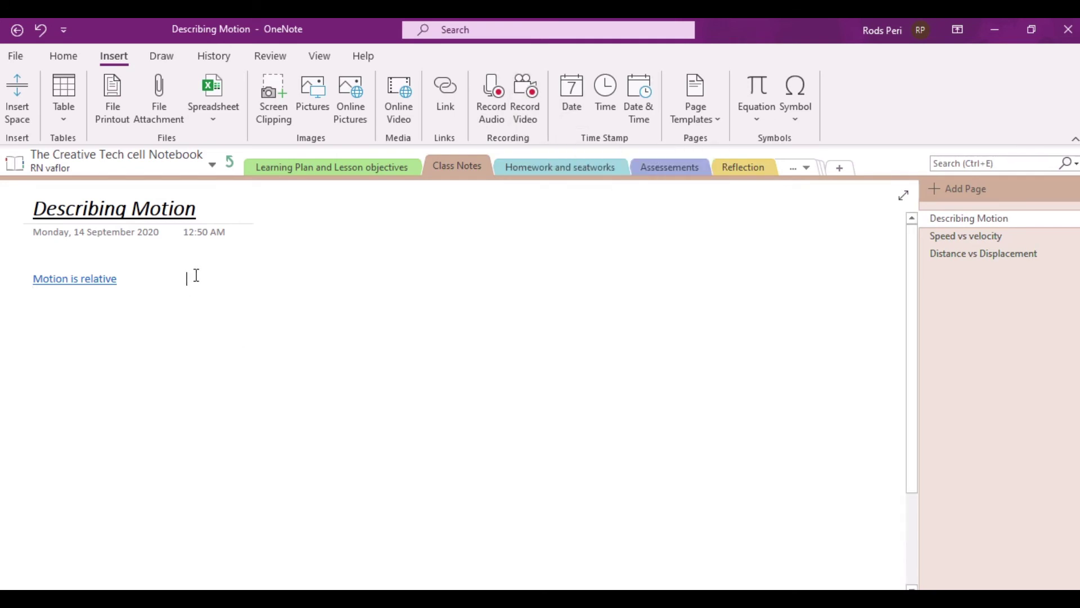
{"action": "left_click", "coordinate": [569, 110]}
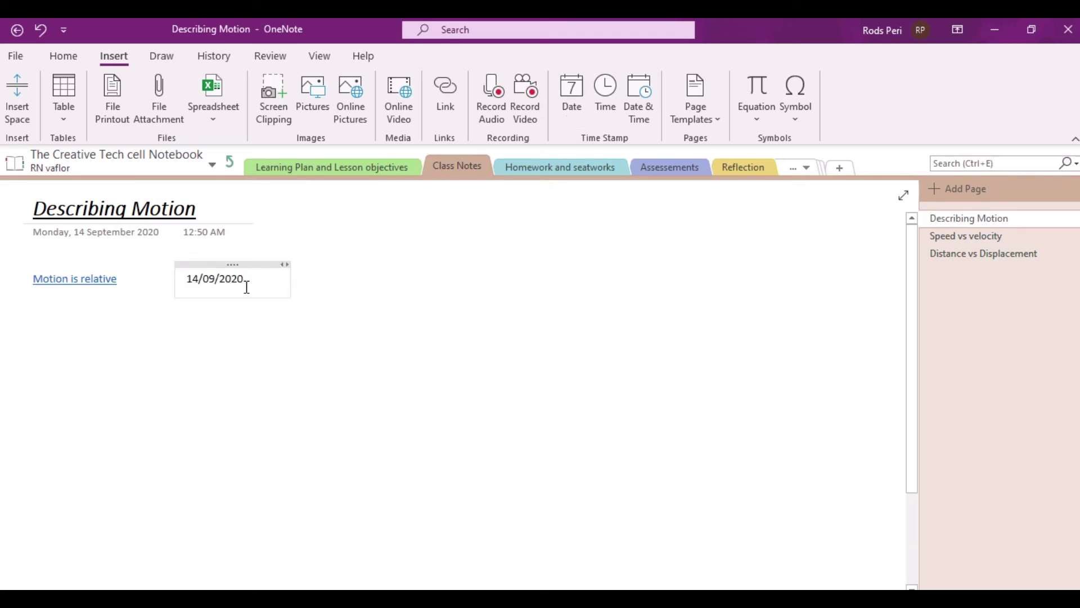
{"action": "right_click", "coordinate": [235, 267]}
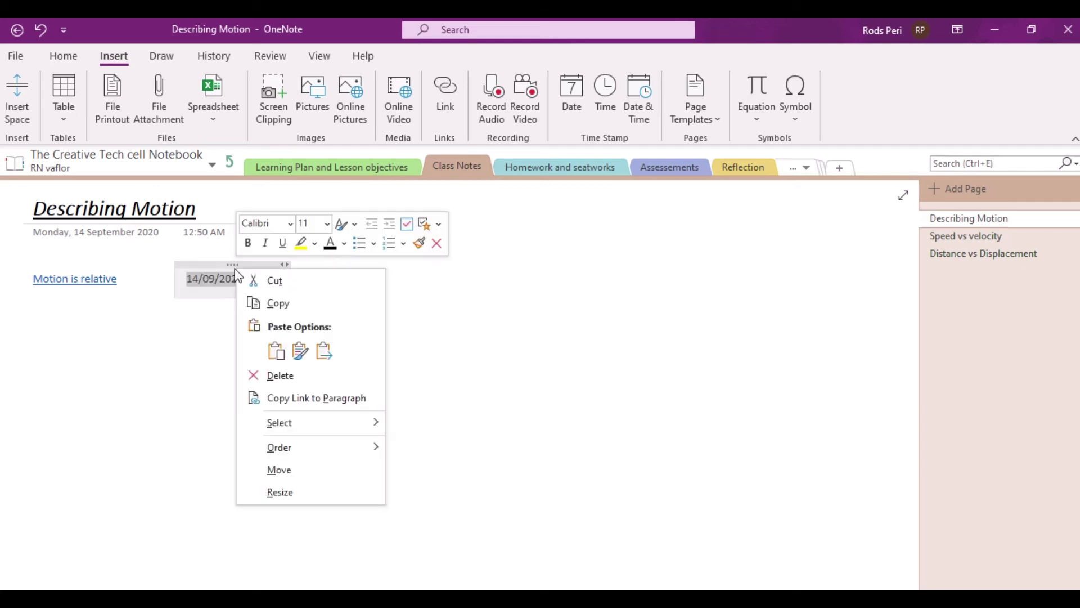
{"action": "left_click", "coordinate": [274, 372]}
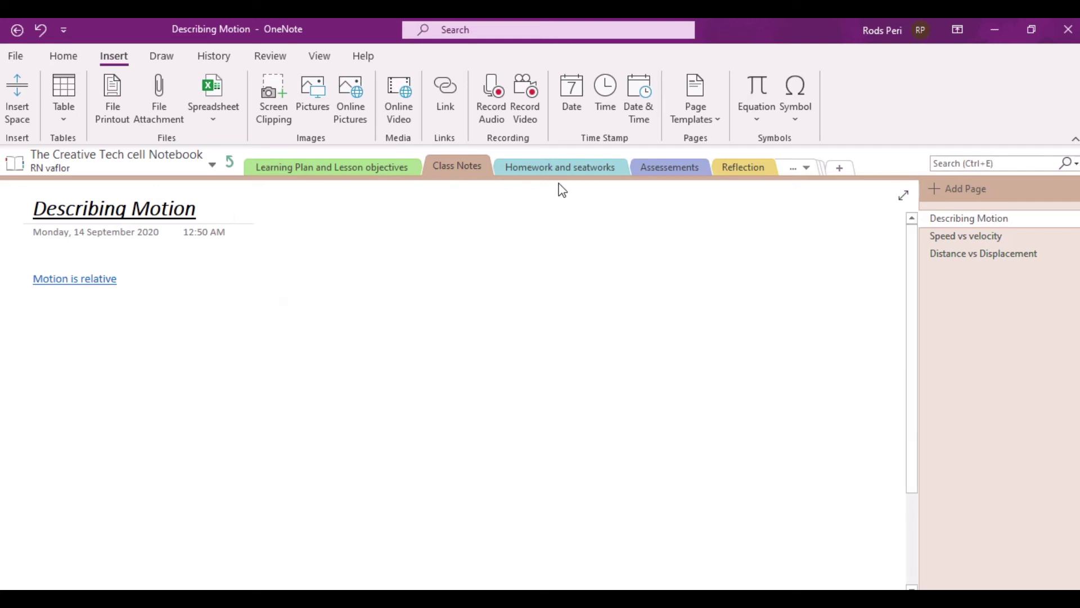
Insert a time stamp near the "Motion is relative" link and delete its container
{"action": "left_click", "coordinate": [600, 113]}
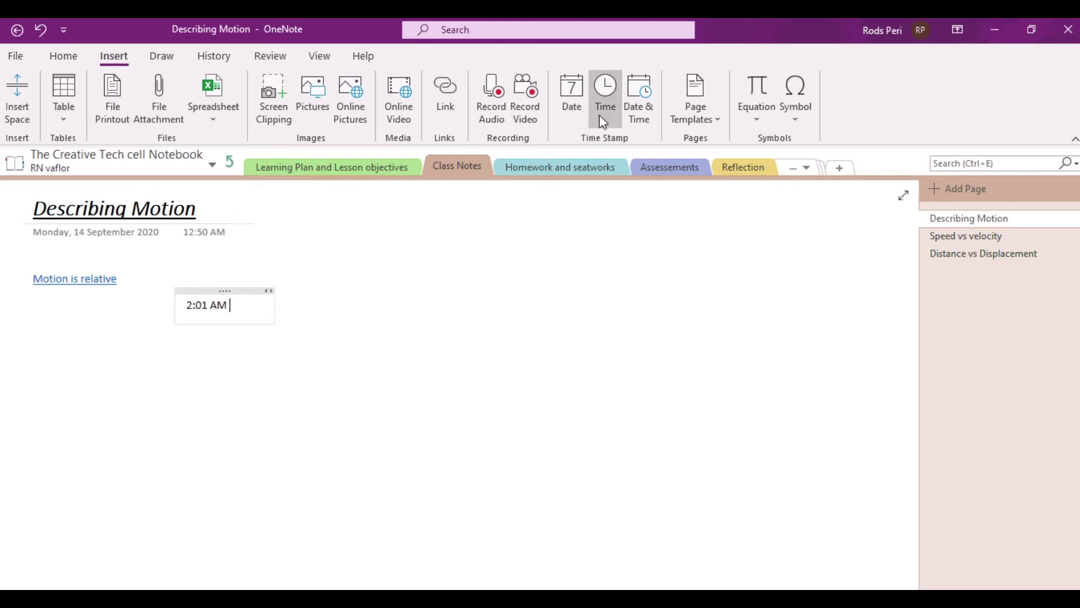
{"action": "right_click", "coordinate": [225, 292]}
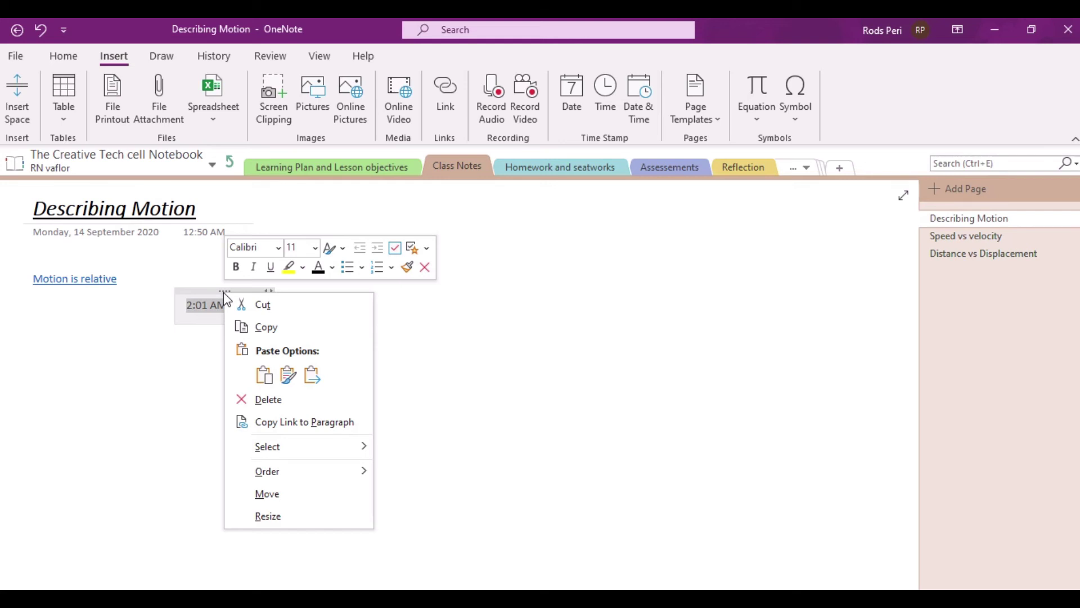
{"action": "left_click", "coordinate": [268, 399]}
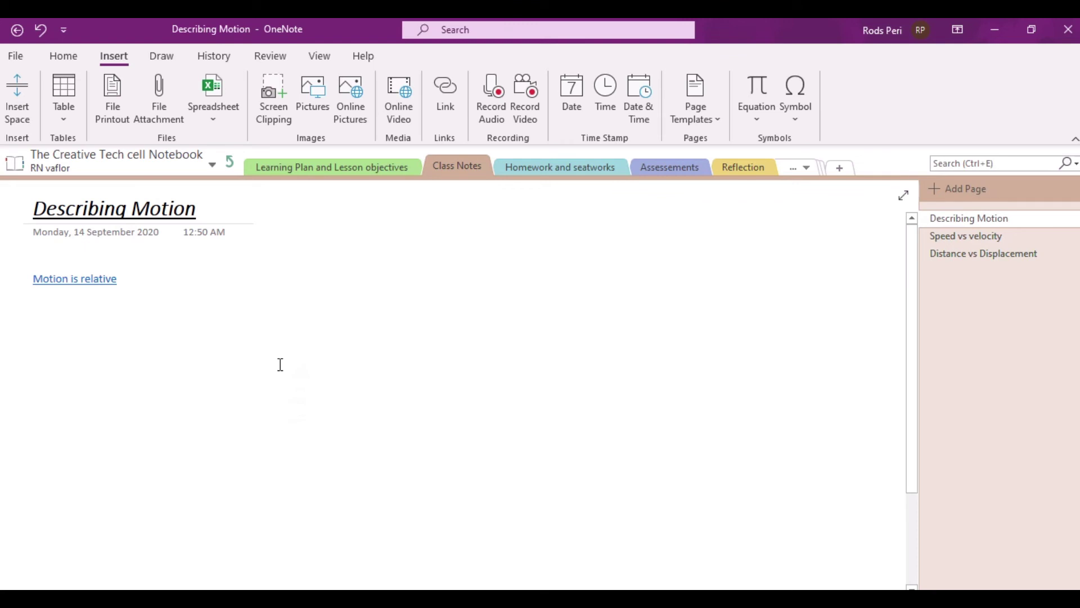
Insert a combined date and time stamp below the "Motion is relative" link and delete its container
{"action": "left_click", "coordinate": [646, 125]}
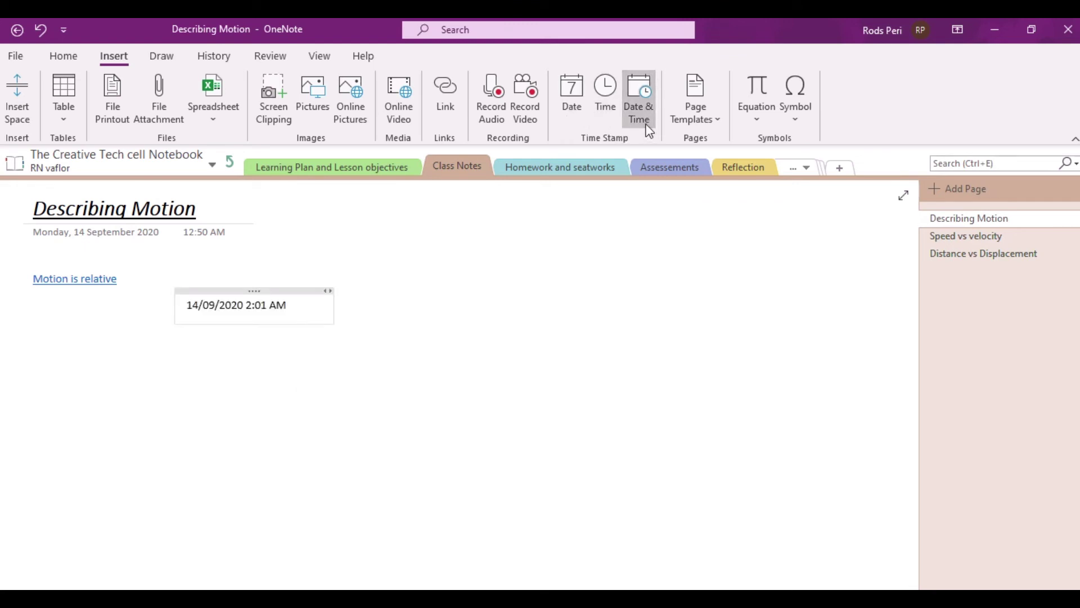
{"action": "right_click", "coordinate": [255, 292]}
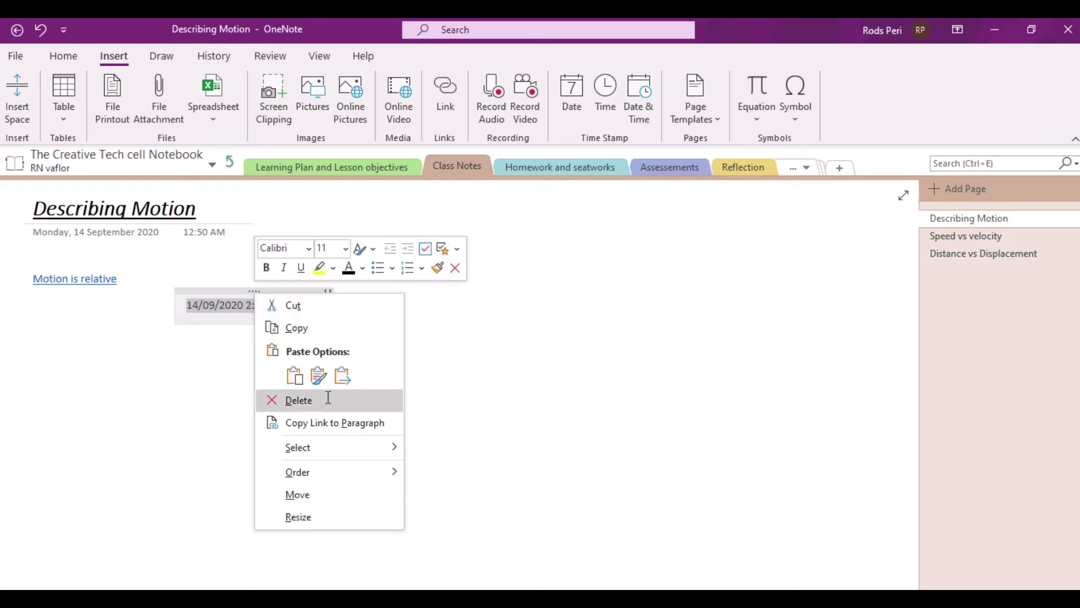
{"action": "left_click", "coordinate": [299, 400]}
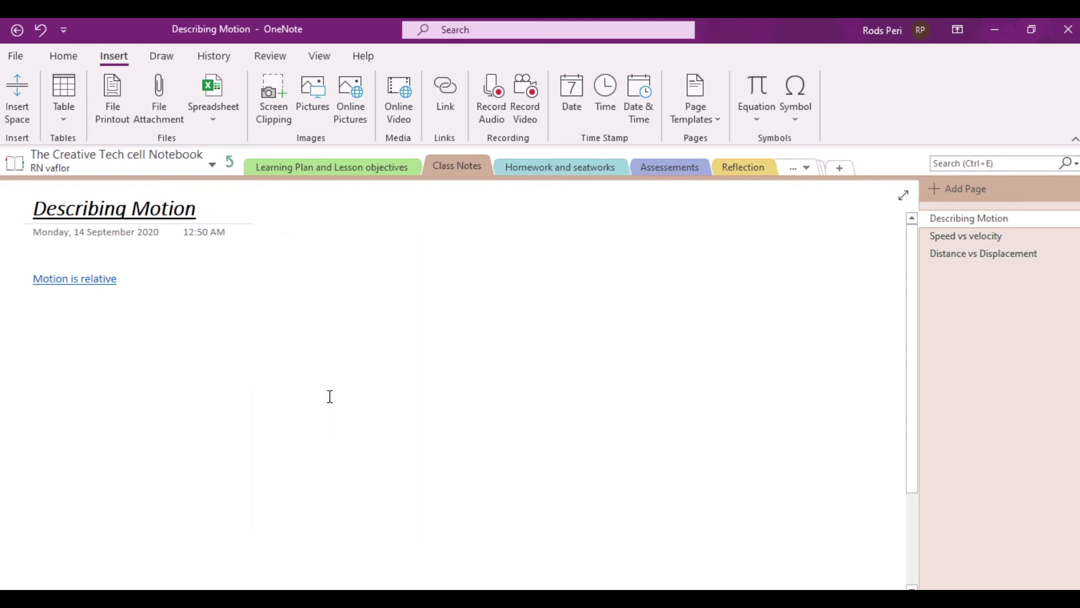
Examine the Academic and Blank page templates available for new pages, and close the template list without applying one
{"action": "left_click", "coordinate": [719, 124]}
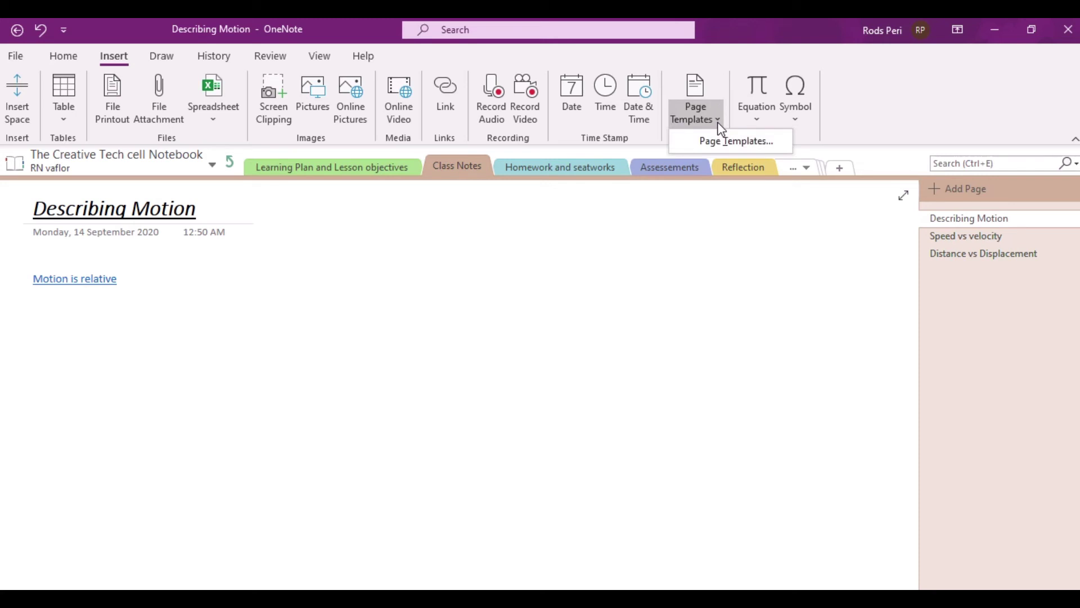
{"action": "left_click", "coordinate": [719, 139]}
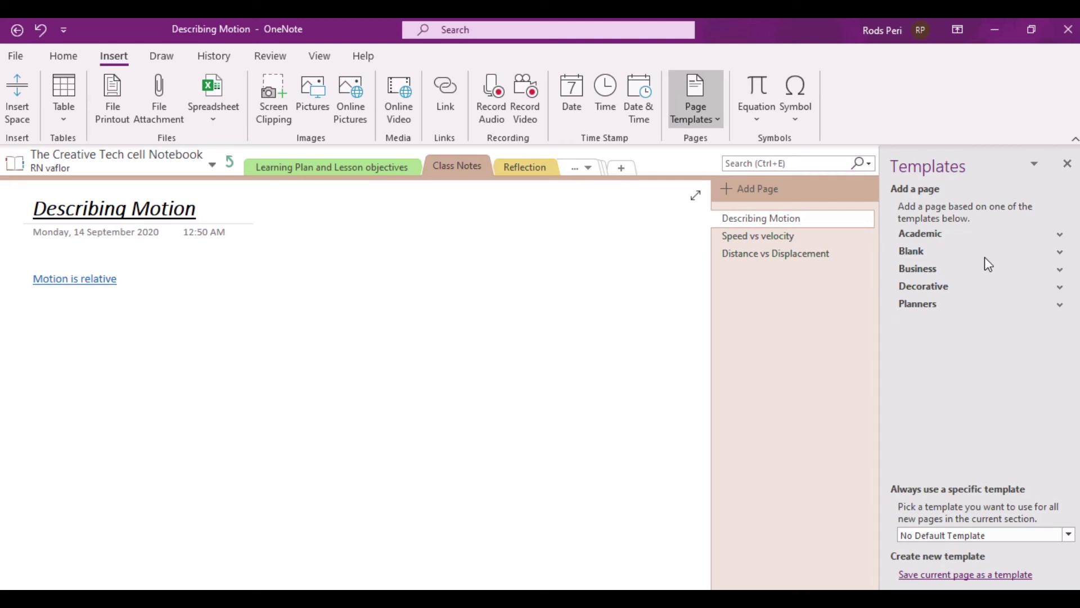
{"action": "left_click", "coordinate": [1063, 236]}
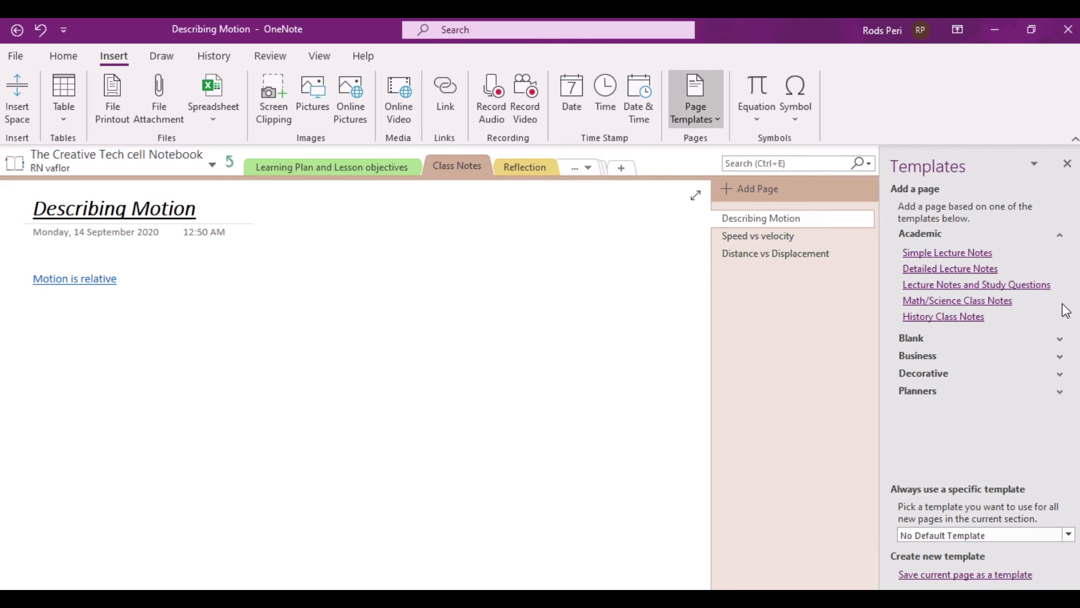
{"action": "left_click", "coordinate": [1059, 339]}
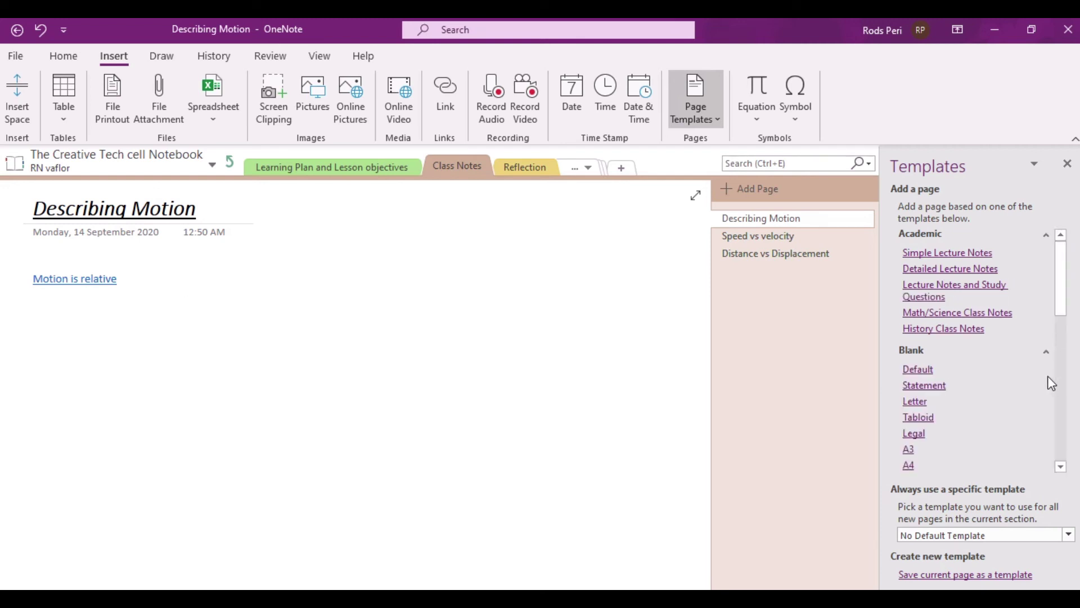
{"action": "scroll", "coordinate": [1049, 378], "scroll_direction": "down", "scroll_amount": 3}
{"action": "scroll", "coordinate": [1043, 375], "scroll_direction": "down", "scroll_amount": 3}
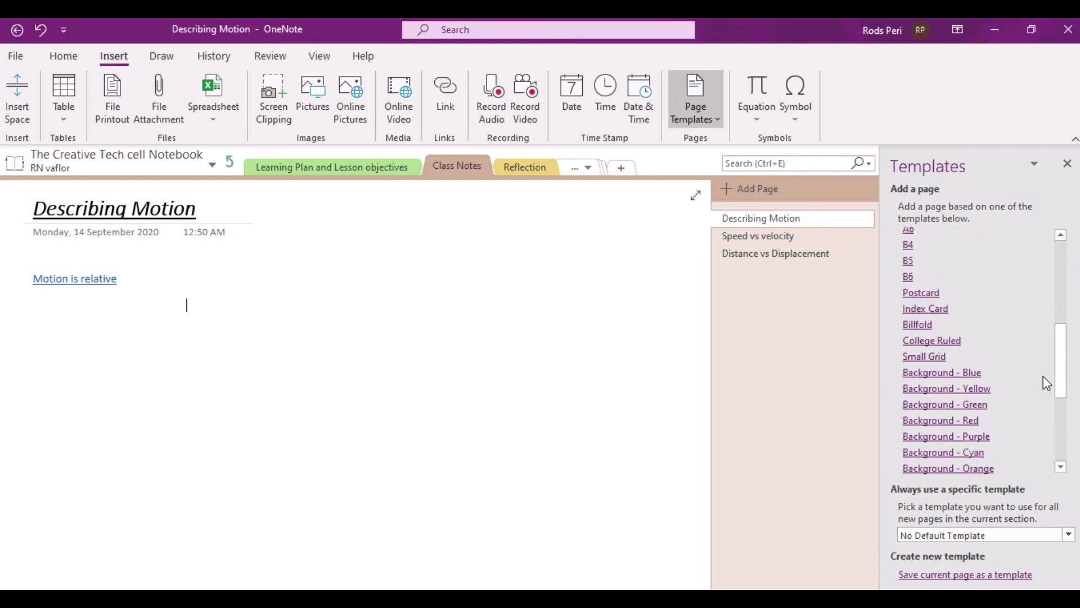
{"action": "left_click", "coordinate": [1072, 165]}
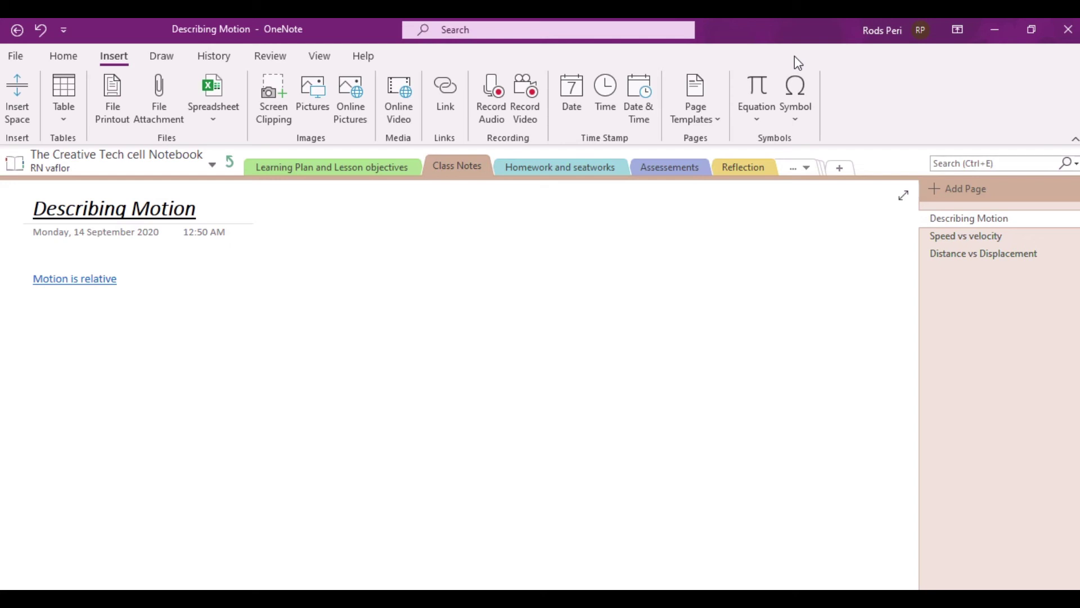
{"action": "scroll", "coordinate": [234, 261], "scroll_direction": "down", "scroll_amount": 1}
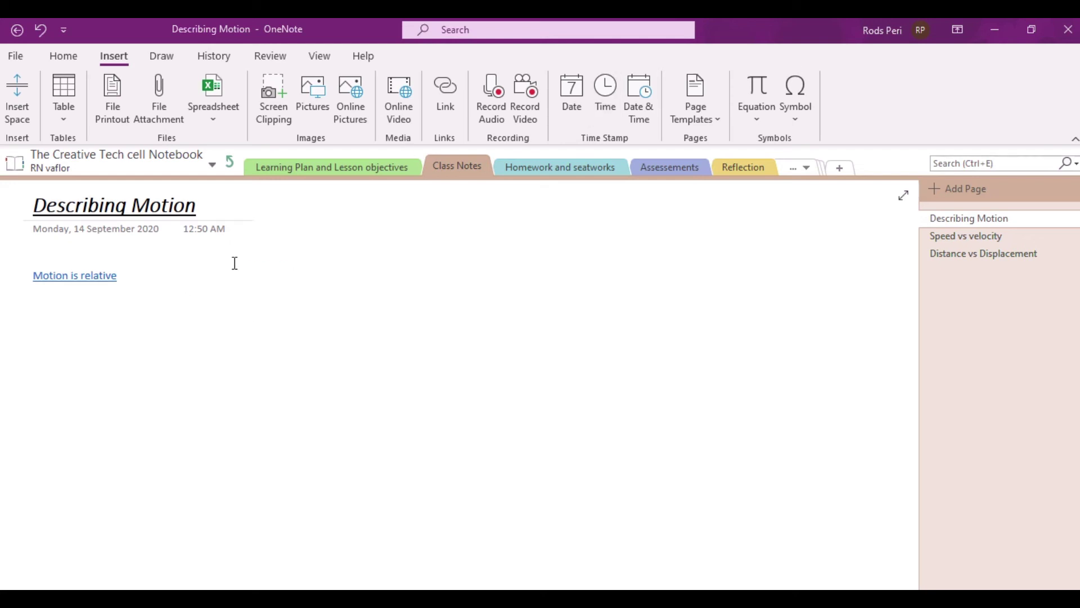
Try the Panning Hand on the Describing Motion page and view the available eraser types
{"action": "left_click", "coordinate": [166, 60]}
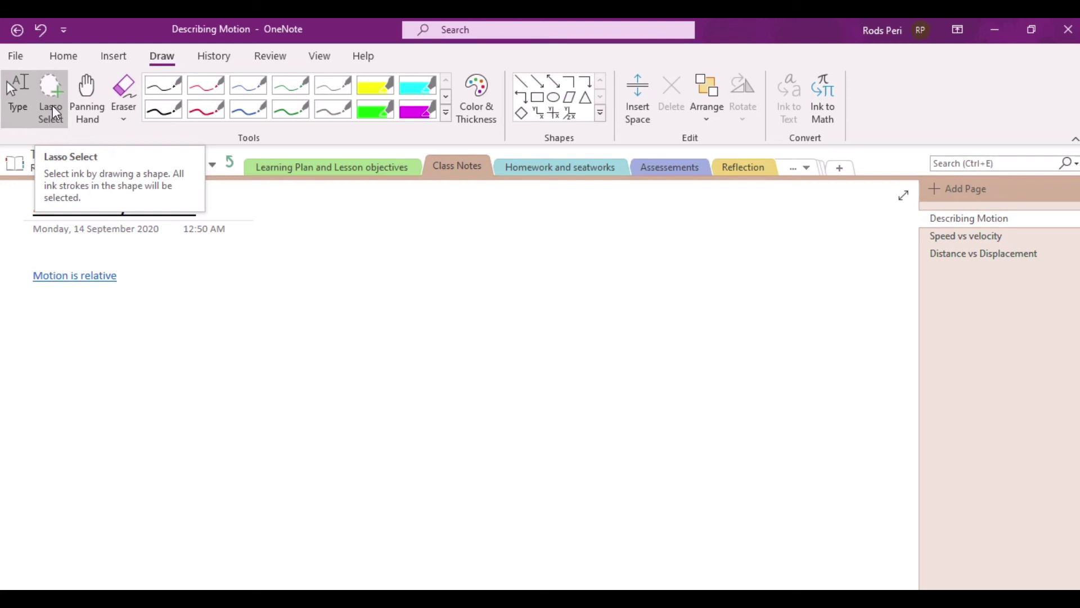
{"action": "left_click", "coordinate": [98, 104]}
{"action": "mouse_move", "coordinate": [157, 302]}
{"action": "left_mouse_down"}
{"action": "mouse_move", "coordinate": [193, 338]}
{"action": "mouse_move", "coordinate": [183, 388]}
{"action": "mouse_move", "coordinate": [197, 330]}
{"action": "mouse_move", "coordinate": [193, 369]}
{"action": "left_mouse_up"}
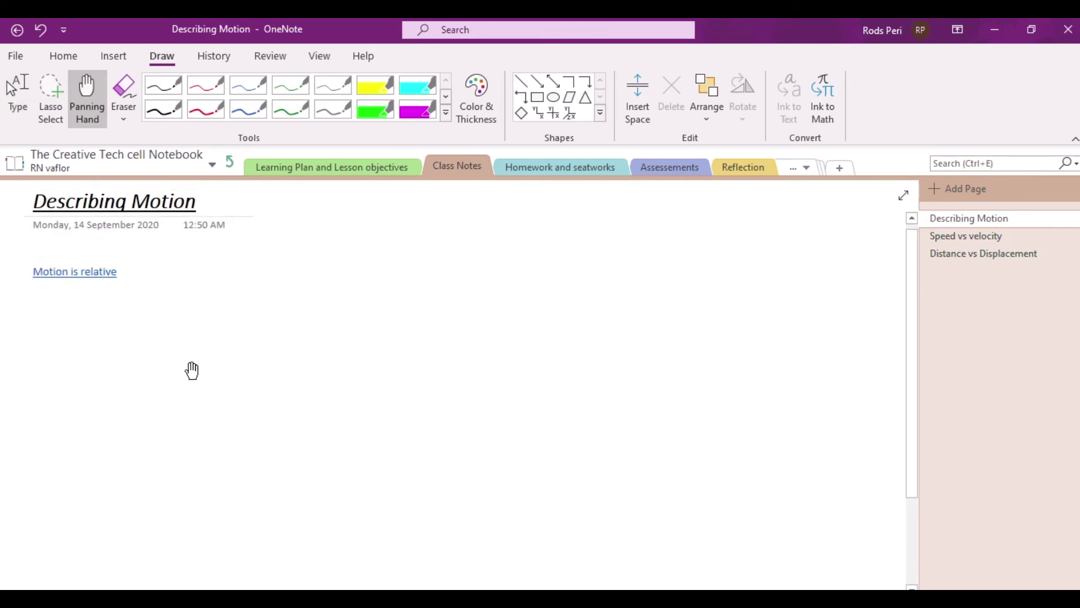
{"action": "left_click", "coordinate": [133, 113]}
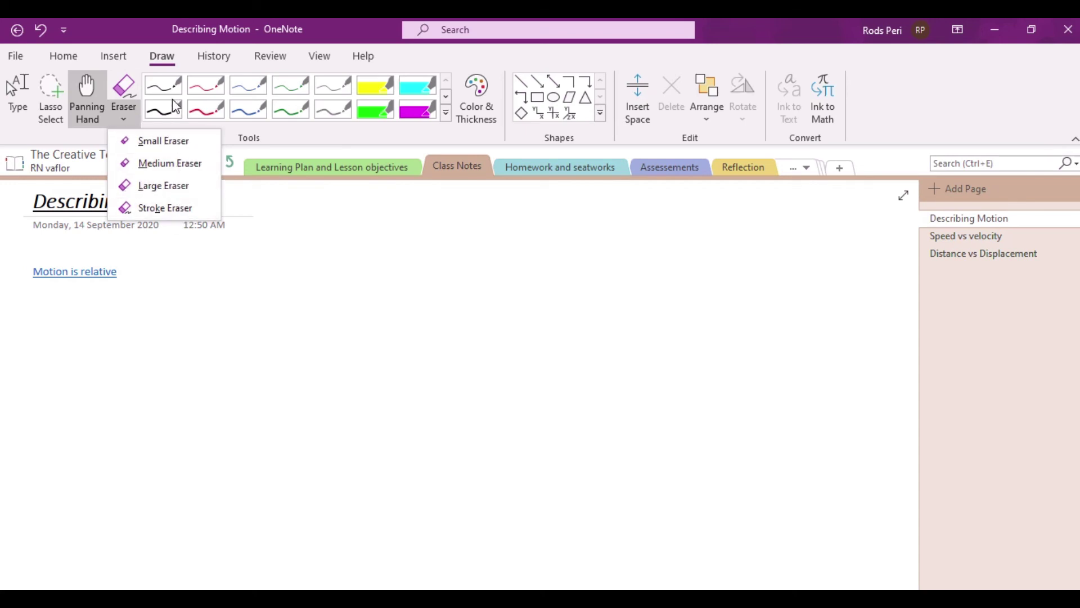
{"action": "left_click", "coordinate": [272, 297]}
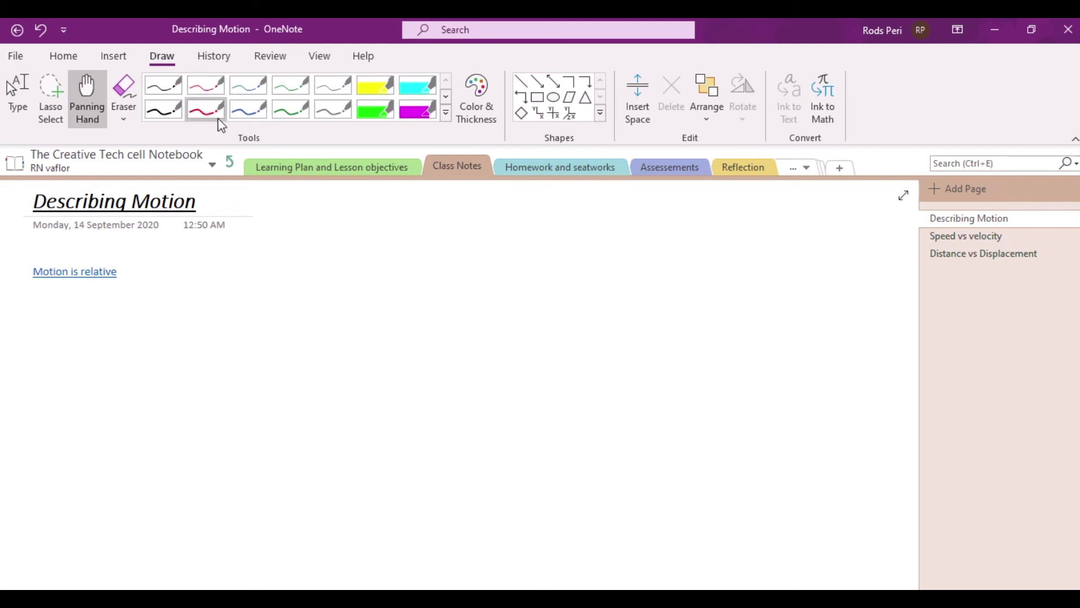
Review the drawing options for pen color and thickness, shapes, and object arrangement, accepting the default pen settings
{"action": "left_click", "coordinate": [476, 104]}
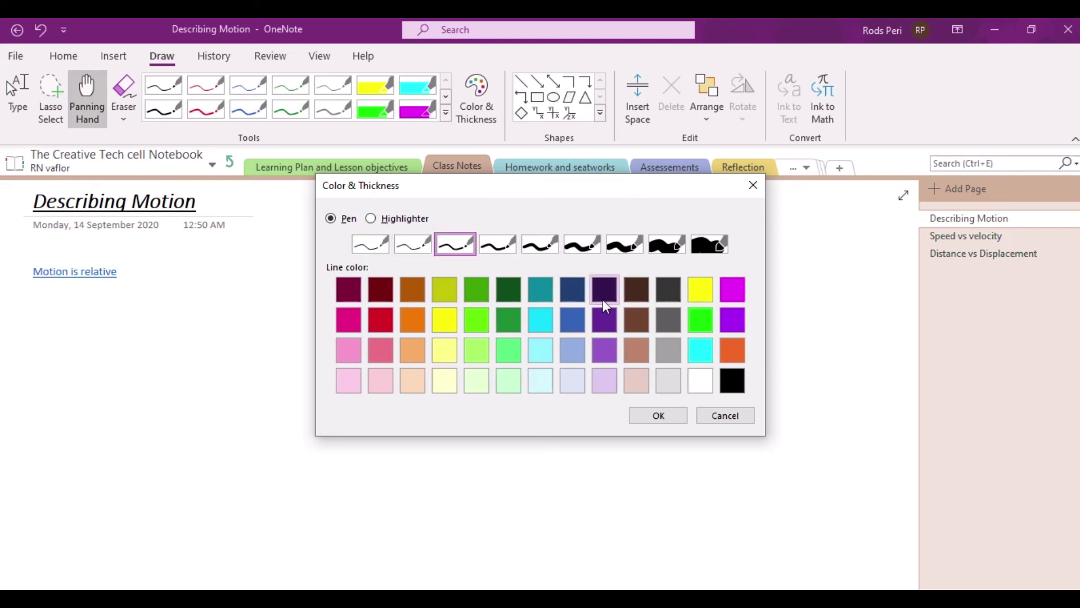
{"action": "left_click", "coordinate": [659, 416]}
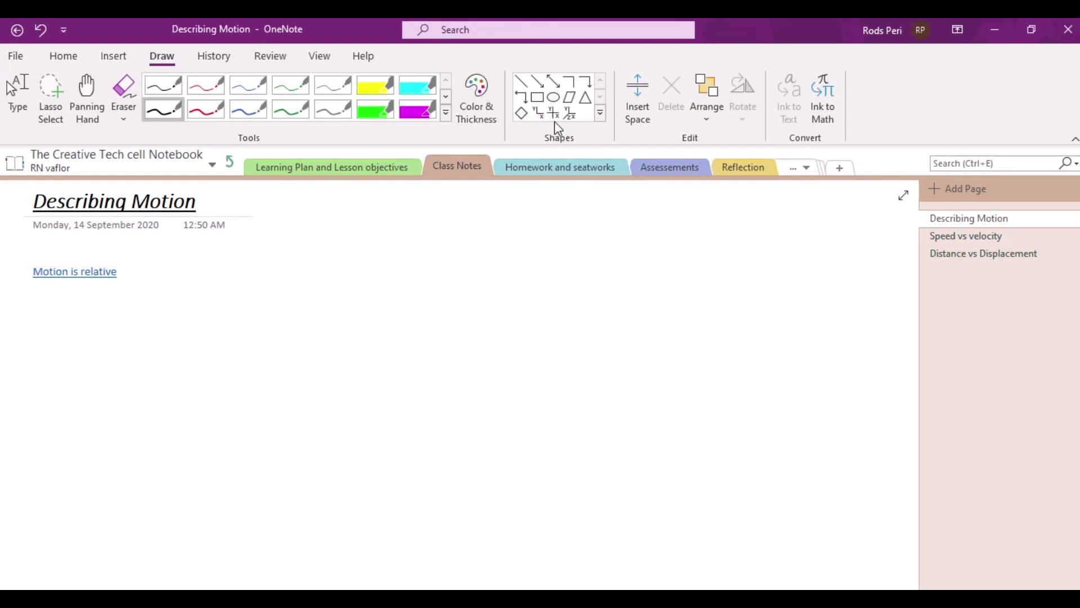
{"action": "left_click", "coordinate": [600, 113]}
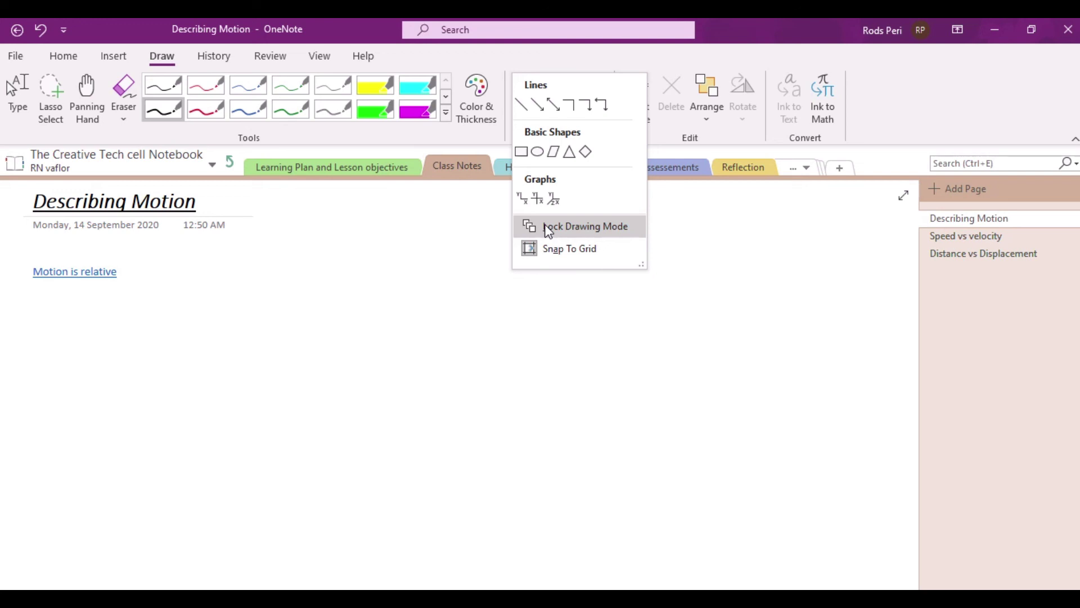
{"action": "left_click", "coordinate": [543, 349]}
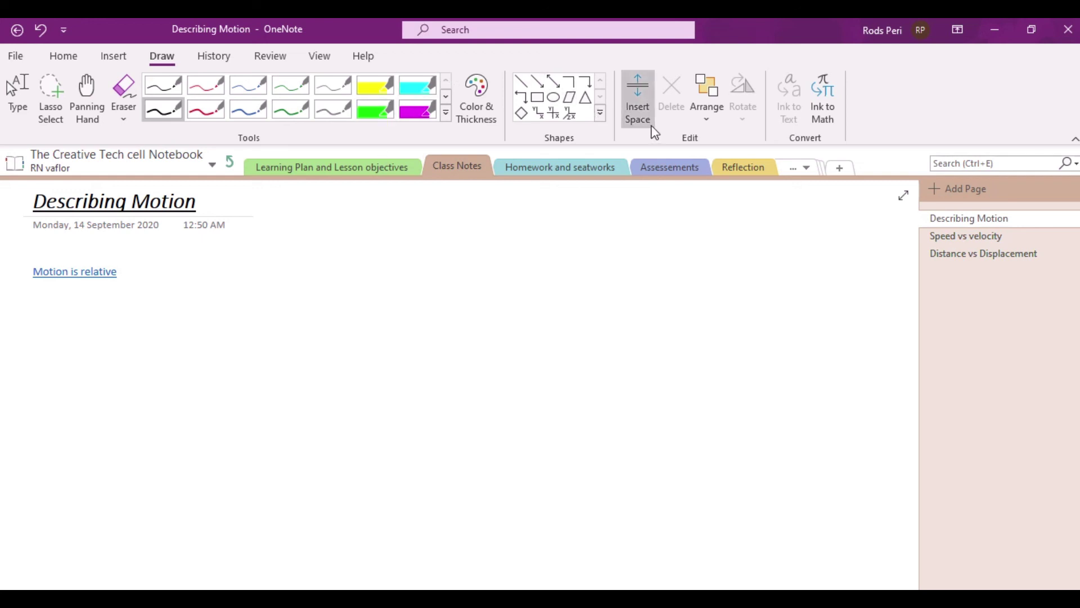
{"action": "left_click", "coordinate": [710, 123]}
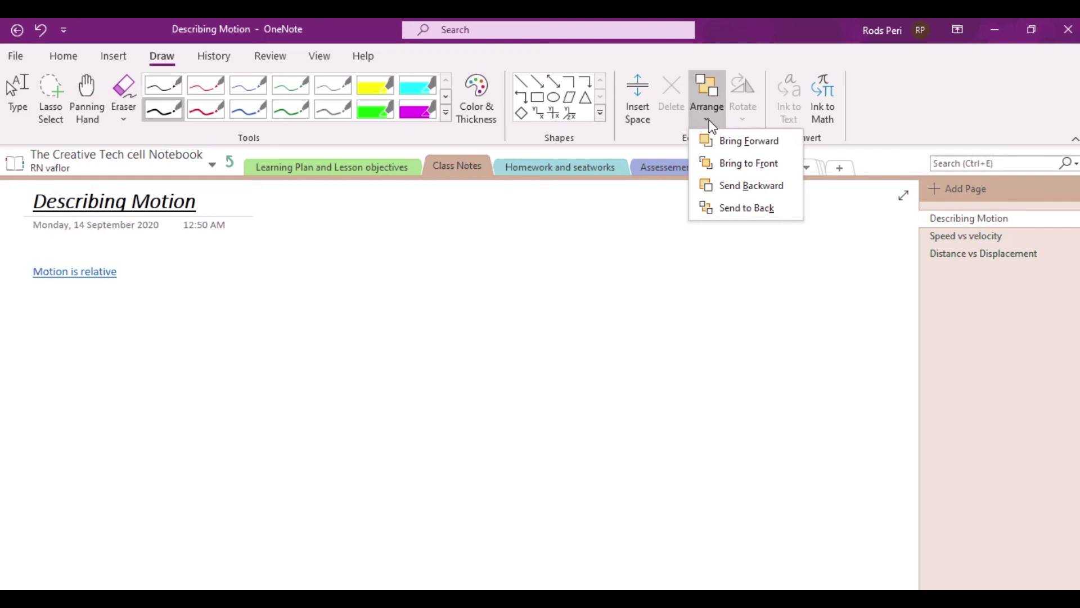
{"action": "left_click", "coordinate": [648, 345]}
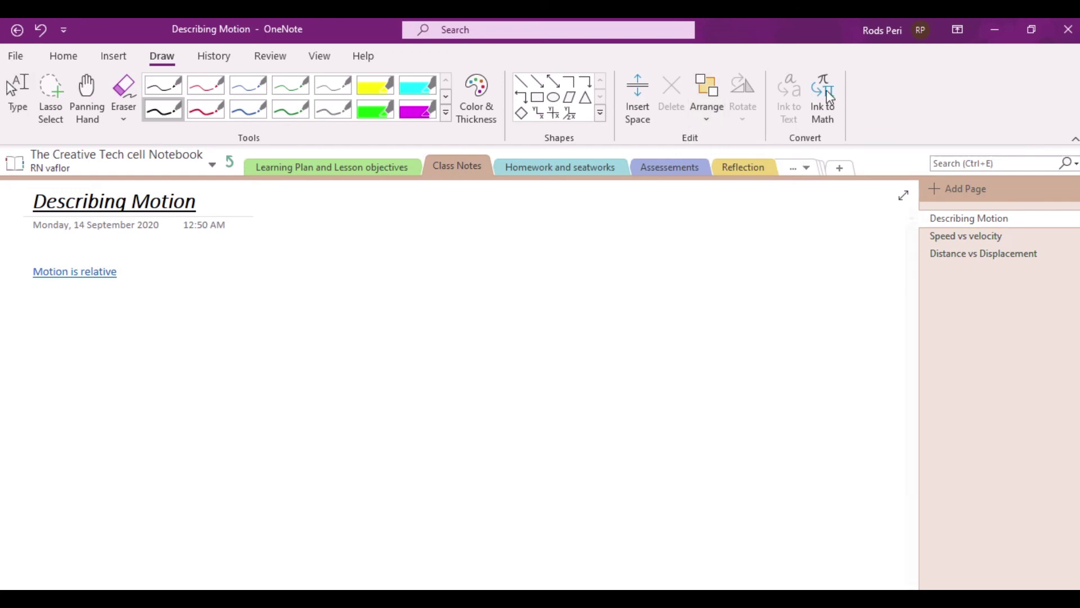
Handwrite the equation v − v₀ = at with Ink to Math, insert it, and place it below the "Motion is relative" link
{"action": "left_click", "coordinate": [826, 125]}
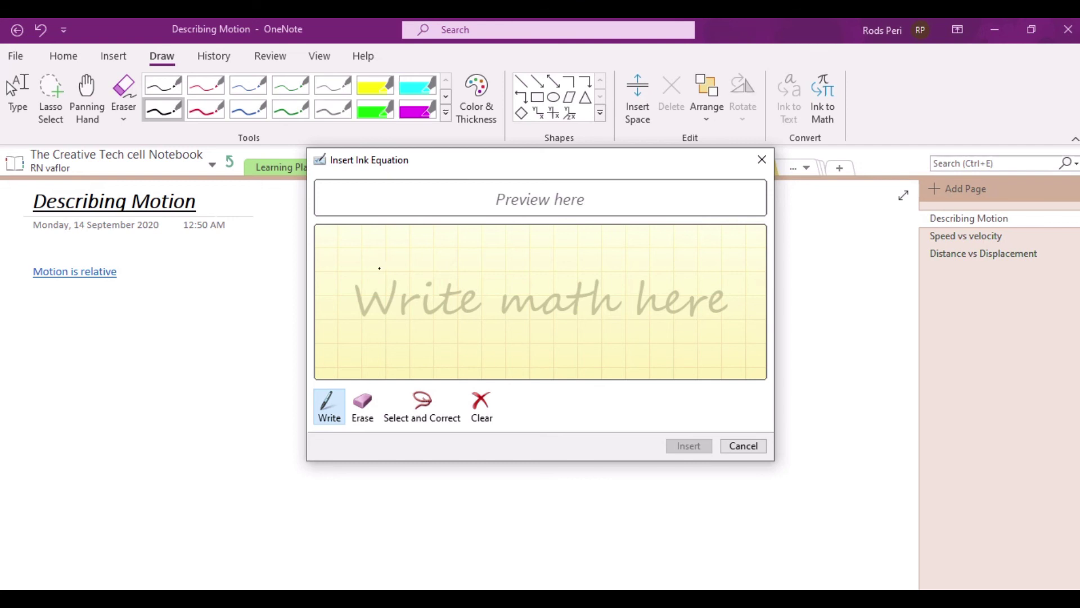
{"action": "mouse_move", "coordinate": [378, 268]}
{"action": "left_mouse_down"}
{"action": "mouse_move", "coordinate": [385, 306]}
{"action": "mouse_move", "coordinate": [400, 270]}
{"action": "mouse_move", "coordinate": [471, 287]}
{"action": "mouse_move", "coordinate": [500, 269]}
{"action": "mouse_move", "coordinate": [516, 316]}
{"action": "mouse_move", "coordinate": [514, 302]}
{"action": "mouse_move", "coordinate": [572, 277]}
{"action": "mouse_move", "coordinate": [575, 293]}
{"action": "mouse_move", "coordinate": [608, 307]}
{"action": "mouse_move", "coordinate": [622, 282]}
{"action": "mouse_move", "coordinate": [627, 307]}
{"action": "left_mouse_up"}
{"action": "mouse_move", "coordinate": [643, 247]}
{"action": "left_mouse_down"}
{"action": "mouse_move", "coordinate": [646, 281]}
{"action": "mouse_move", "coordinate": [678, 300]}
{"action": "mouse_move", "coordinate": [666, 276]}
{"action": "left_mouse_up"}
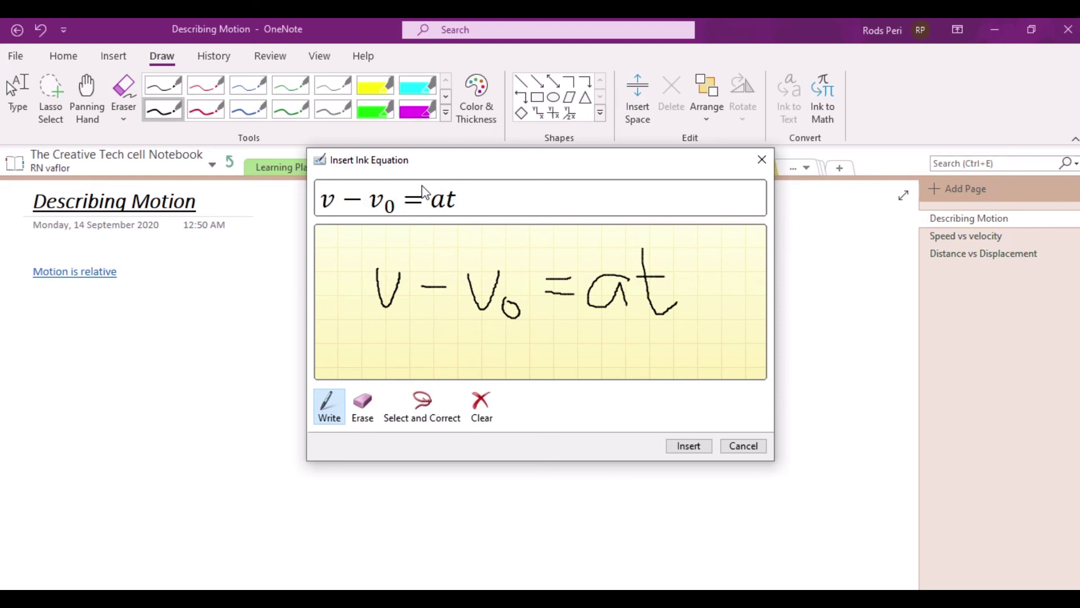
{"action": "left_click", "coordinate": [684, 448]}
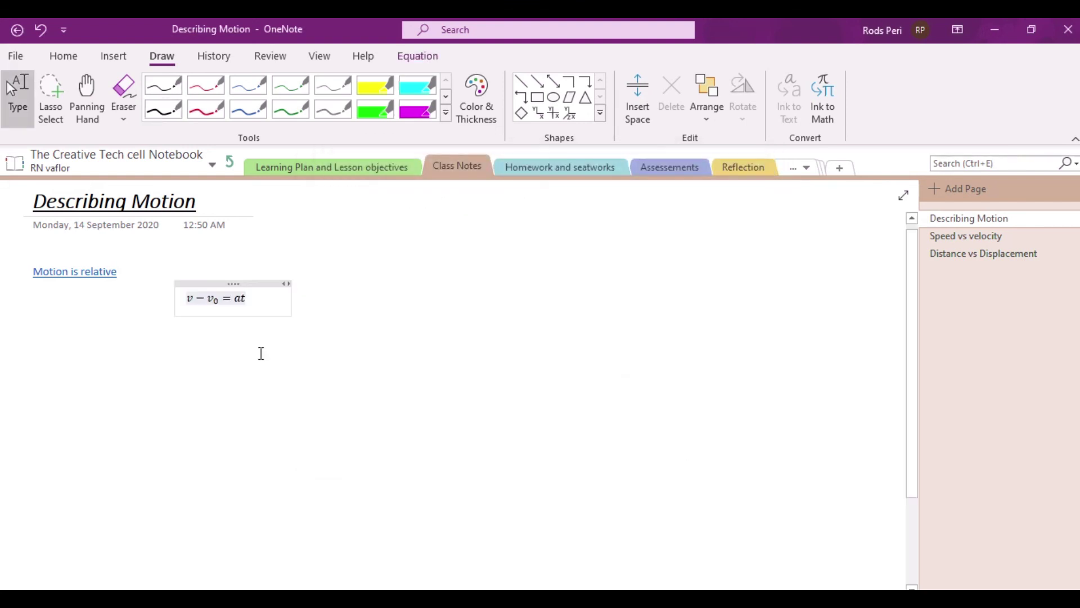
{"action": "left_click_drag", "start_coordinate": [217, 298], "coordinate": [86, 325]}
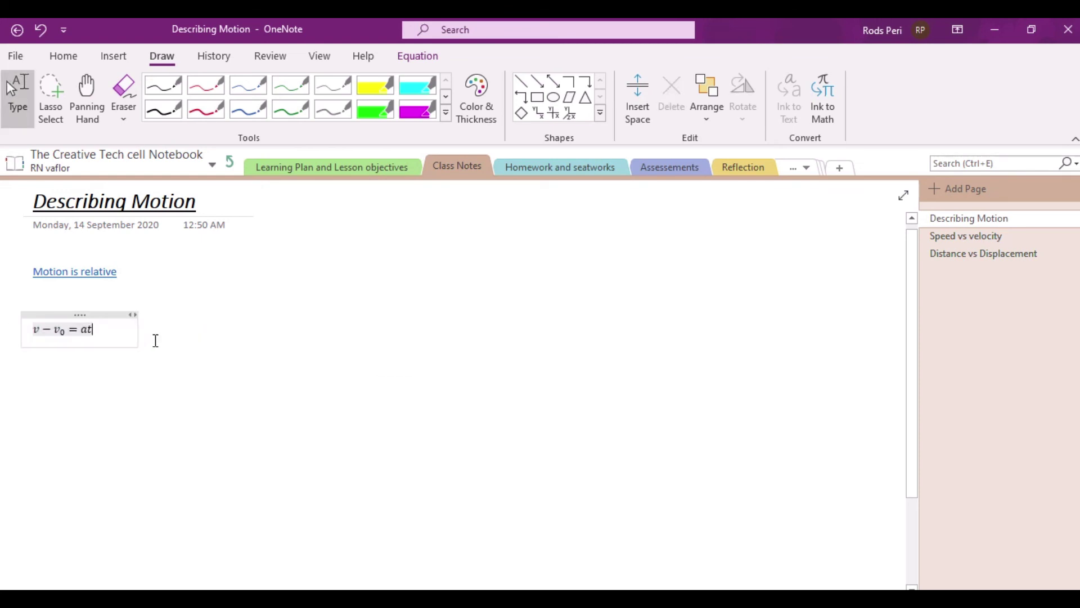
{"action": "left_click", "coordinate": [173, 336]}
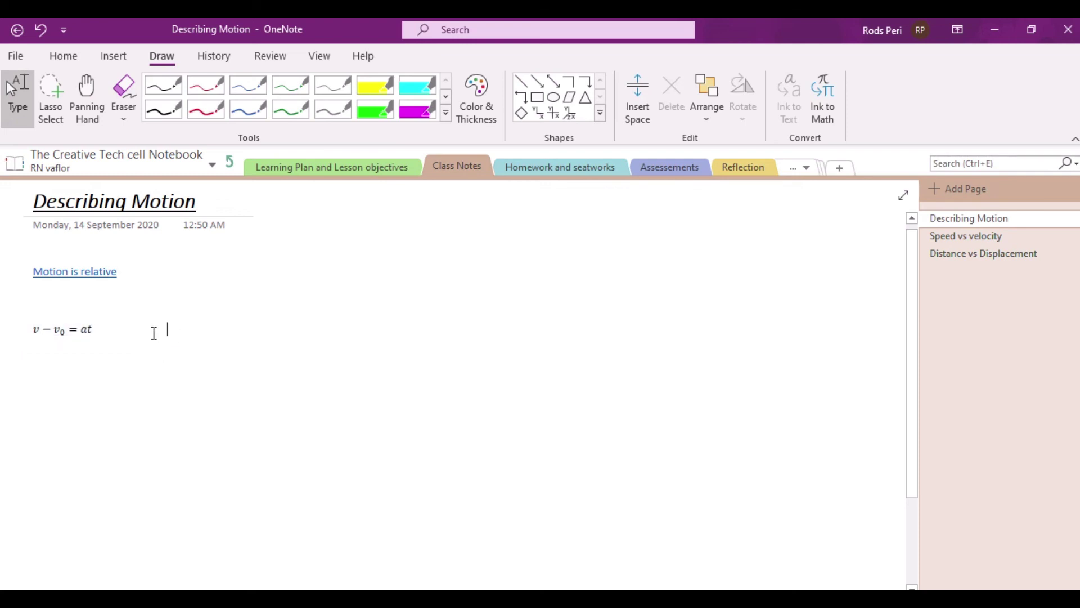